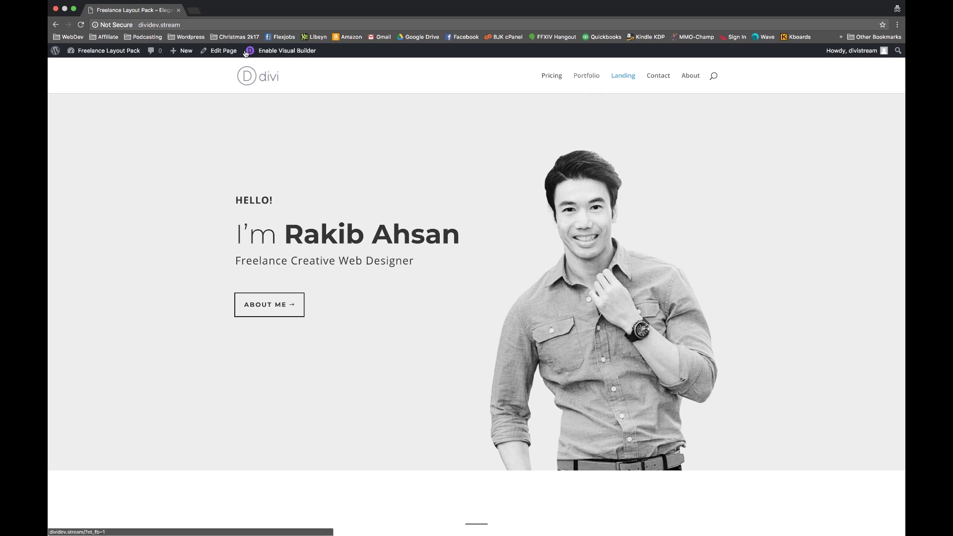
Step: Go from the site dashboard to the Divi Library's empty Layouts page
{"action": "mouse_move", "coordinate": [127, 57]}
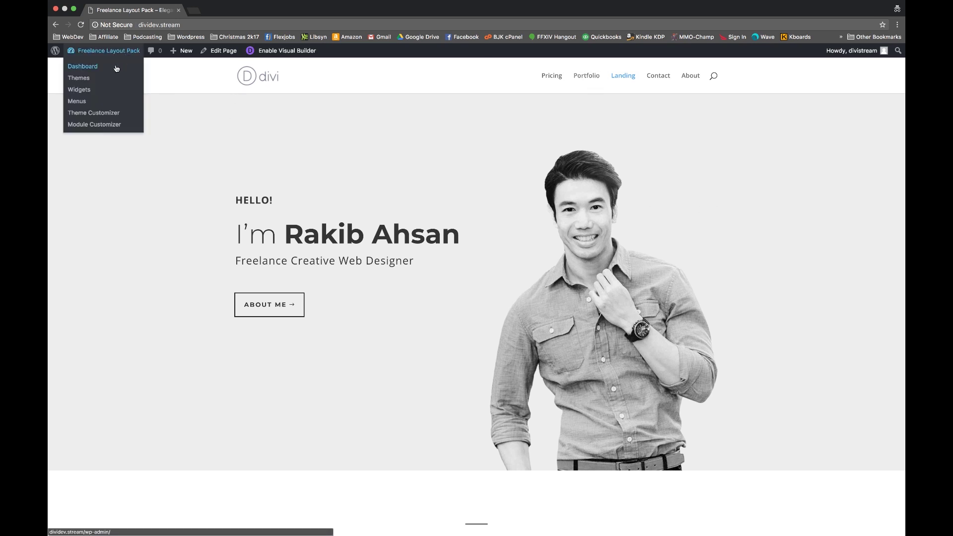
{"action": "left_click", "coordinate": [80, 66]}
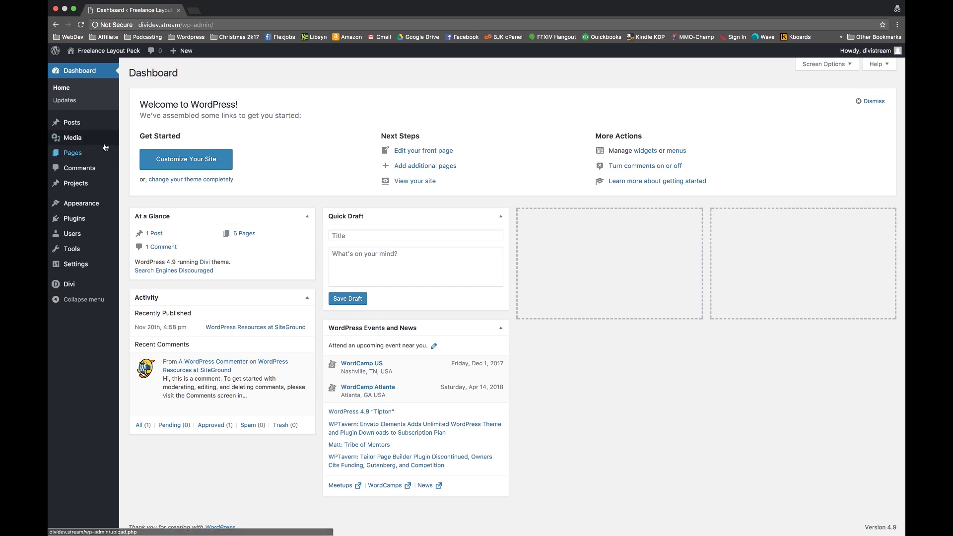
{"action": "mouse_move", "coordinate": [99, 290]}
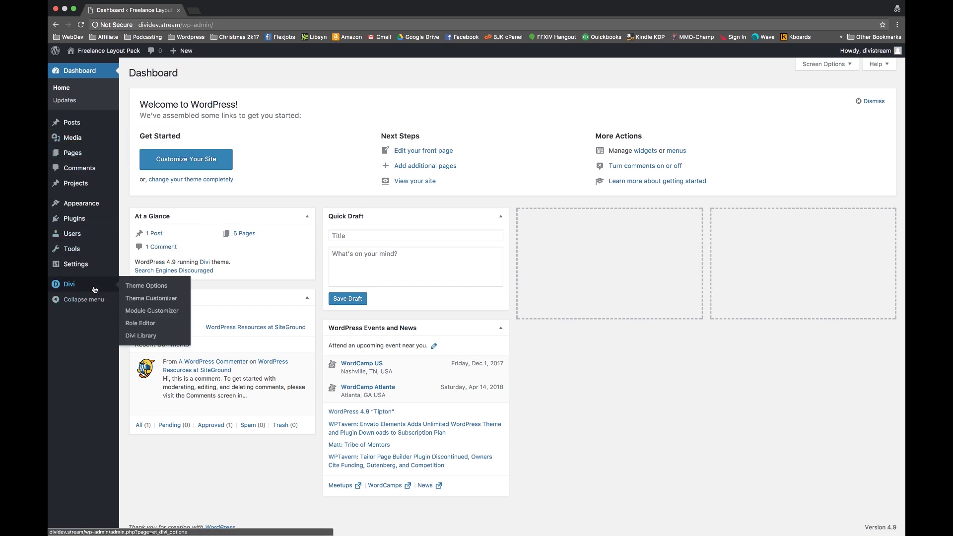
{"action": "left_click", "coordinate": [155, 337]}
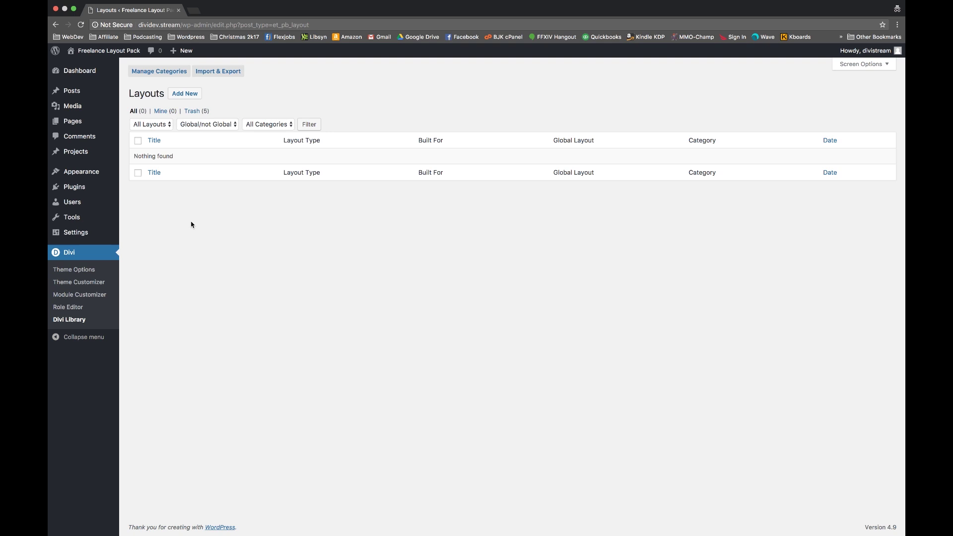
Step: In the Portability Import tab, select freelance_all.json from the Divi Freelance Layout Pack folder
{"action": "left_click", "coordinate": [228, 72]}
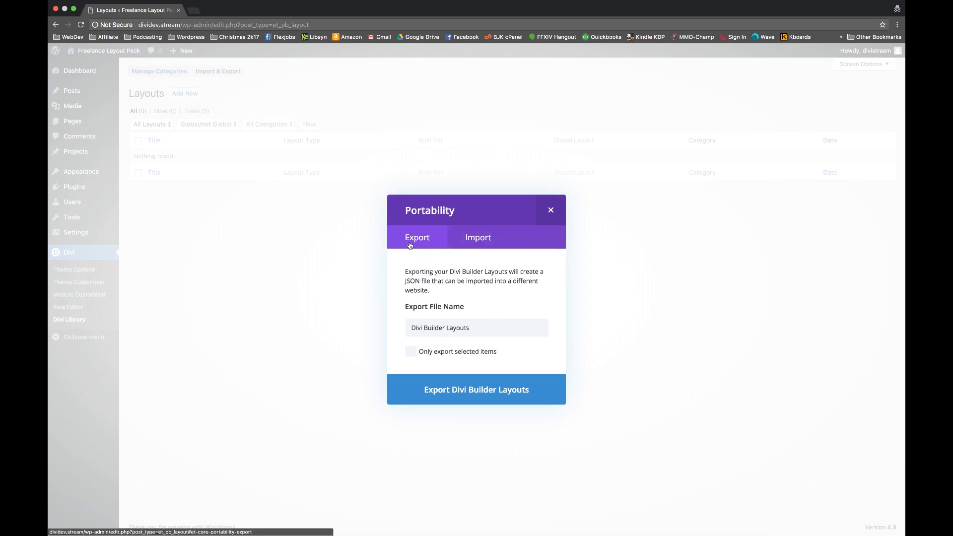
{"action": "left_click", "coordinate": [467, 241]}
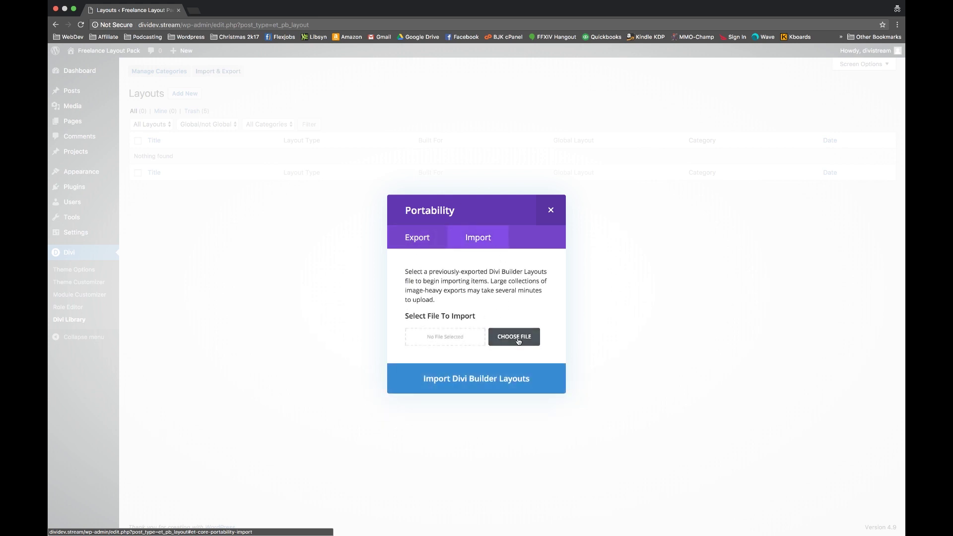
{"action": "left_click", "coordinate": [526, 342]}
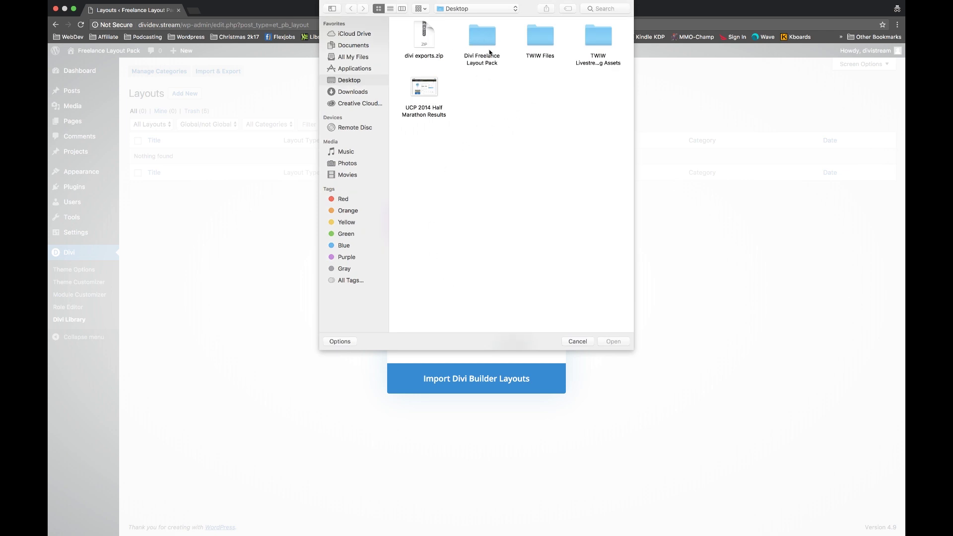
{"action": "double_click", "coordinate": [481, 45]}
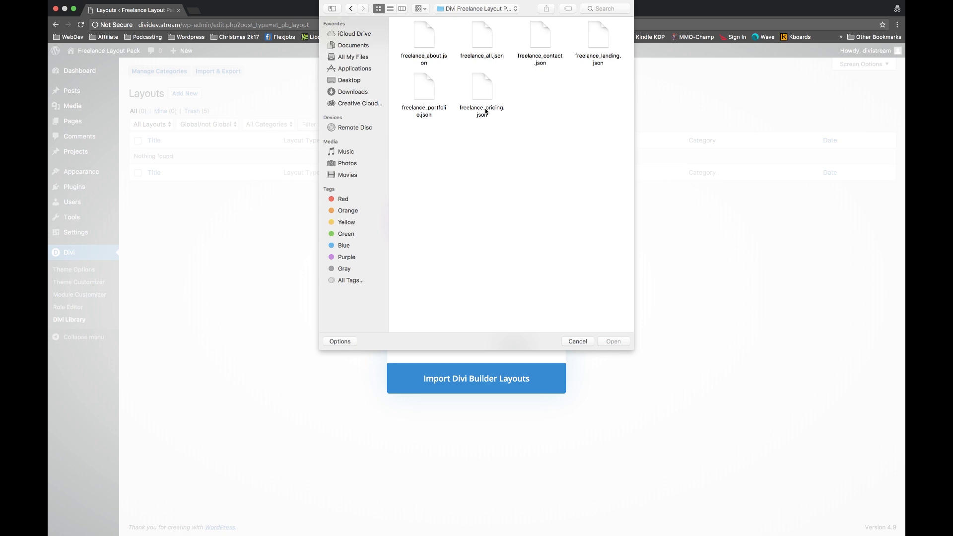
{"action": "left_click", "coordinate": [488, 39]}
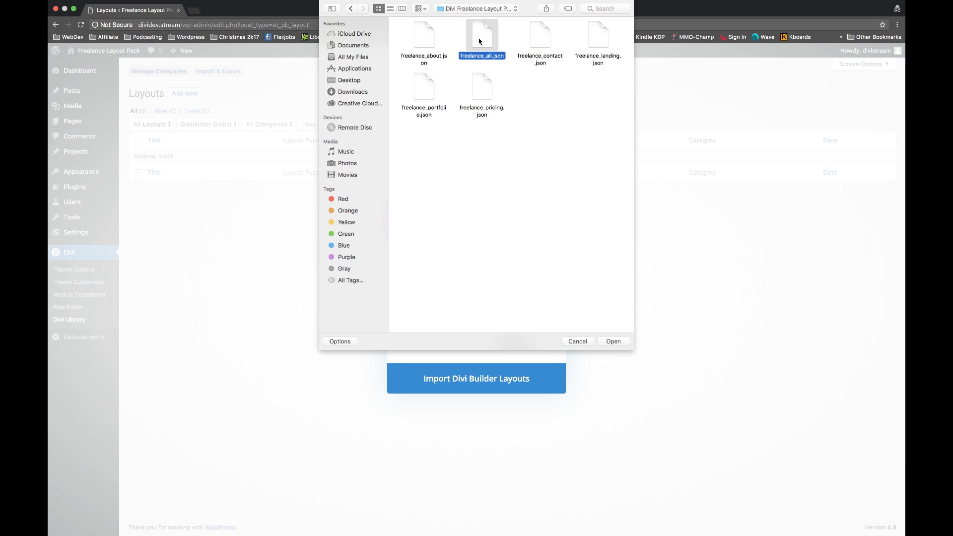
{"action": "double_click", "coordinate": [479, 42]}
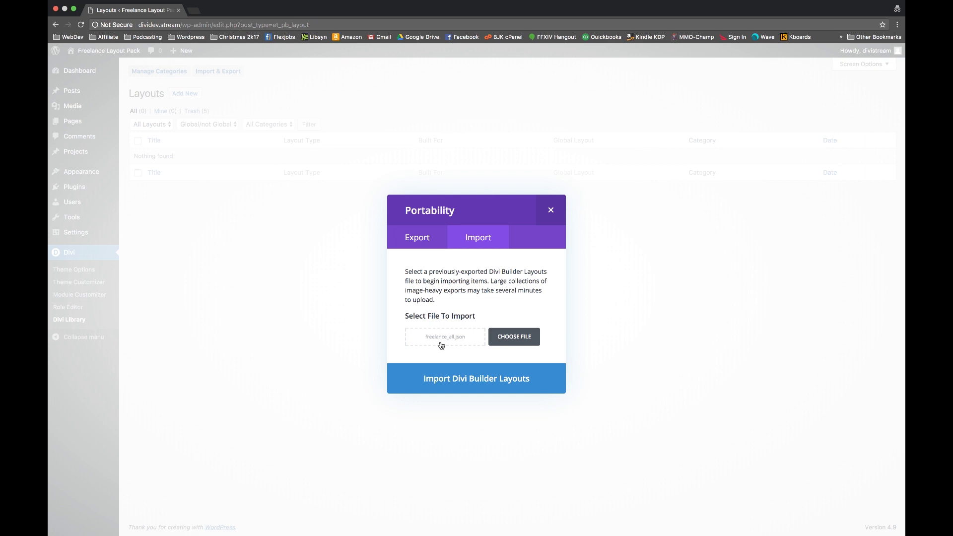
Step: Import the Divi Builder layouts from freelance_all.json and close the finished import dialog
{"action": "left_click", "coordinate": [473, 381]}
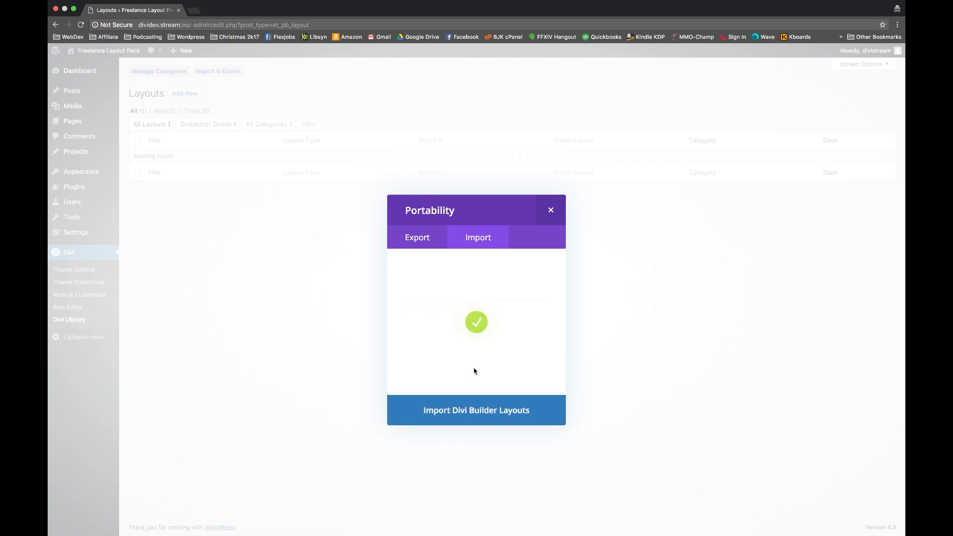
{"action": "left_click", "coordinate": [549, 210]}
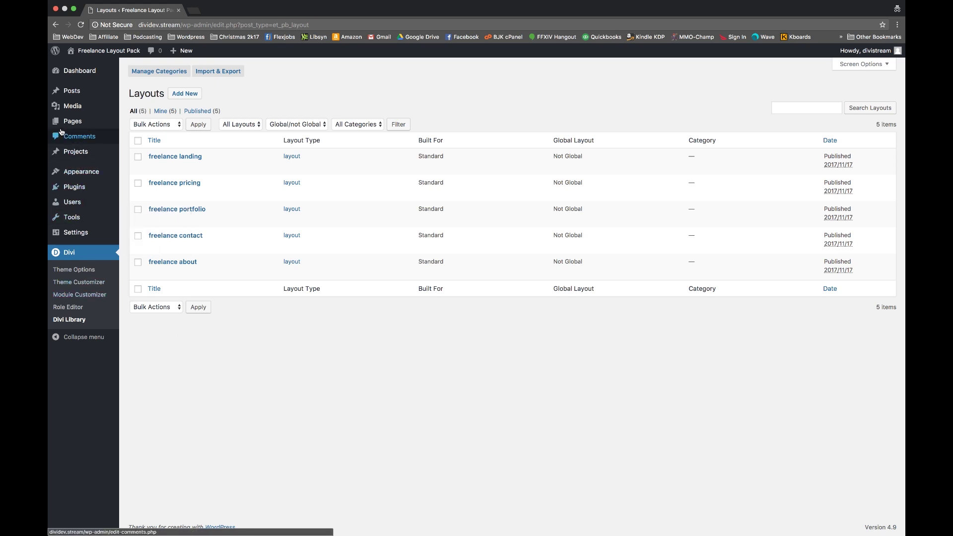
Step: Edit the Landing page from All Pages and scroll through its Divi Builder sections
{"action": "mouse_move", "coordinate": [60, 123]}
{"action": "left_click", "coordinate": [132, 124]}
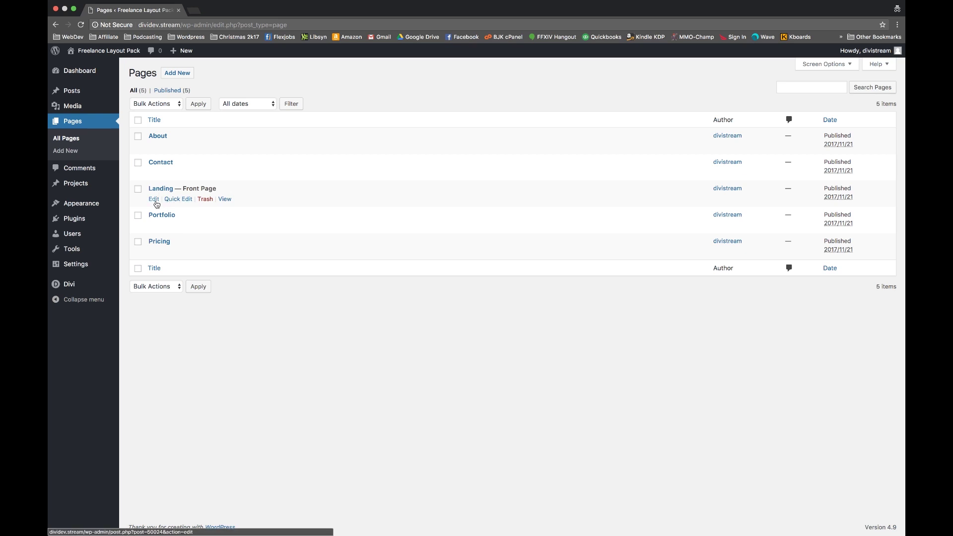
{"action": "left_click", "coordinate": [154, 200]}
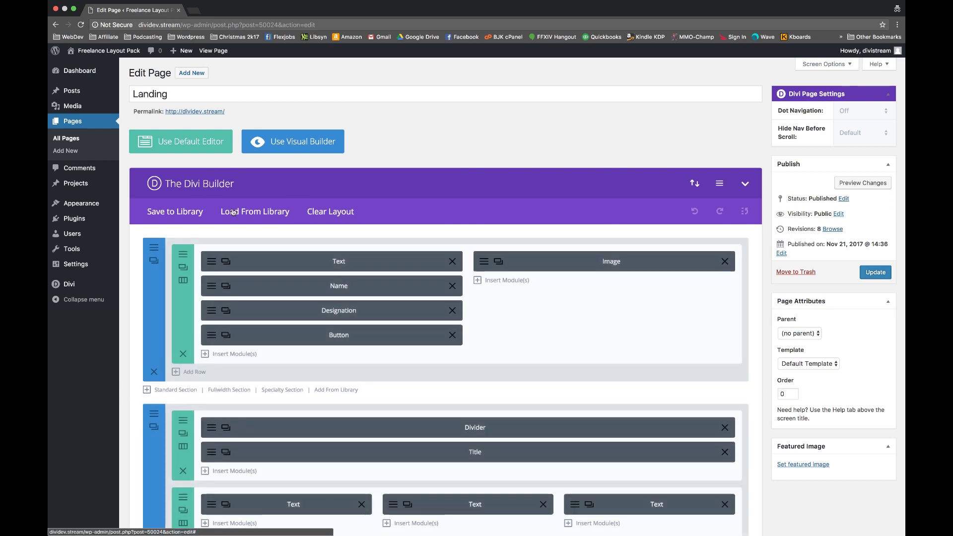
{"action": "scroll", "coordinate": [458, 205], "scroll_direction": "down", "scroll_amount": 10}
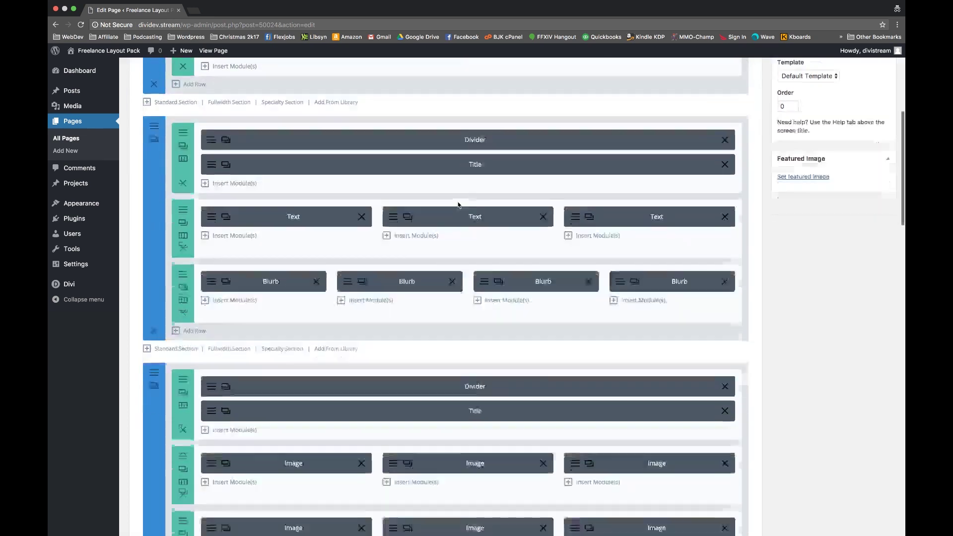
{"action": "scroll", "coordinate": [458, 205], "scroll_direction": "down", "scroll_amount": 20}
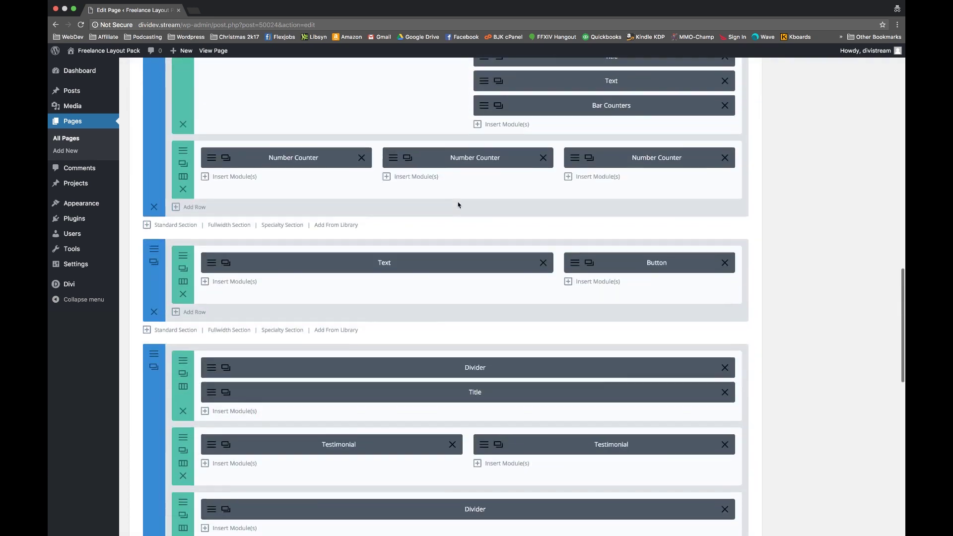
{"action": "scroll", "coordinate": [458, 205], "scroll_direction": "down", "scroll_amount": 18}
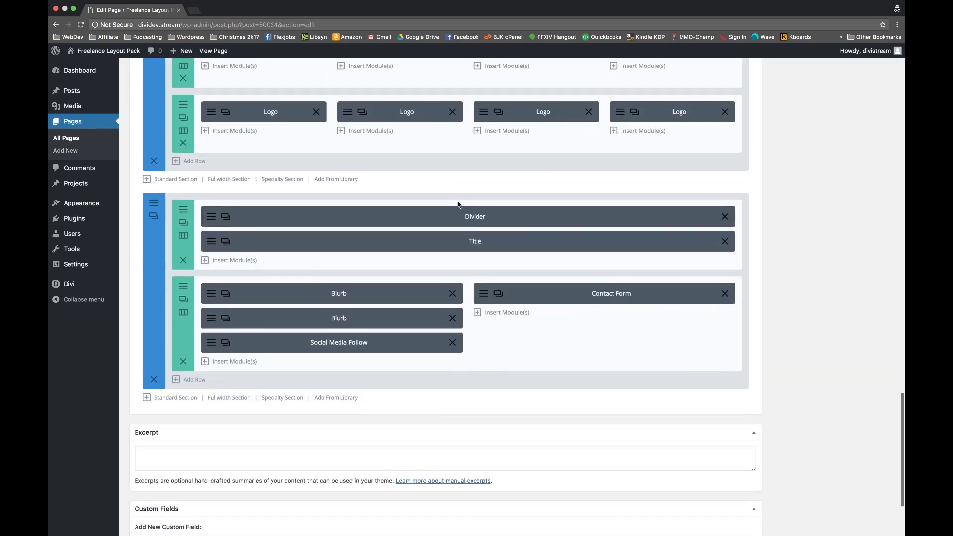
{"action": "scroll", "coordinate": [459, 204], "scroll_direction": "up", "scroll_amount": 20}
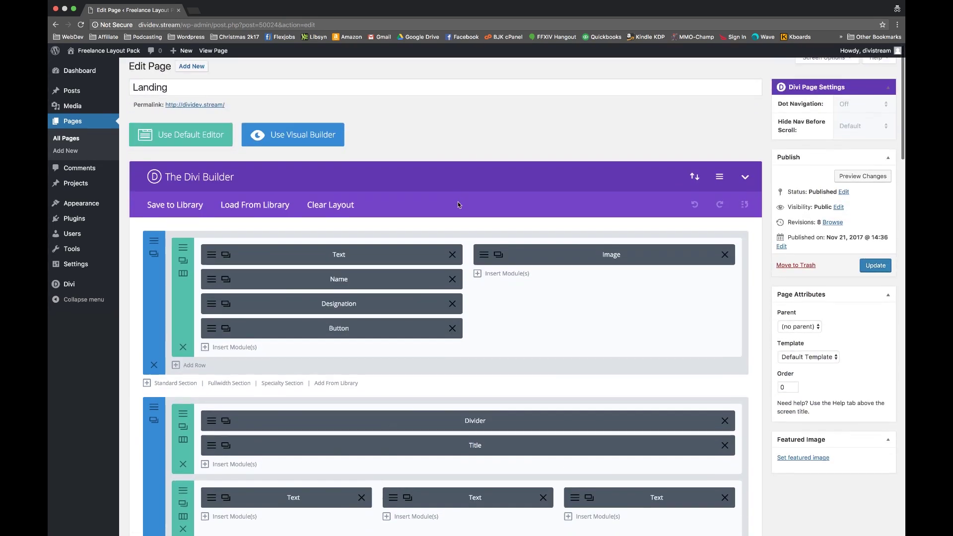
{"action": "scroll", "coordinate": [458, 204], "scroll_direction": "up", "scroll_amount": 1}
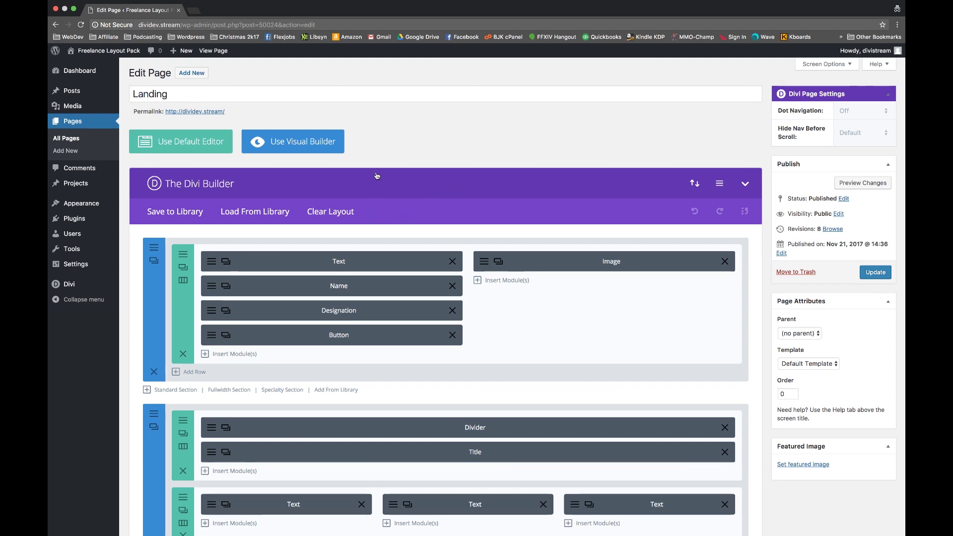
Step: Load the freelance landing layout from the library onto the Landing page
{"action": "left_click", "coordinate": [261, 213]}
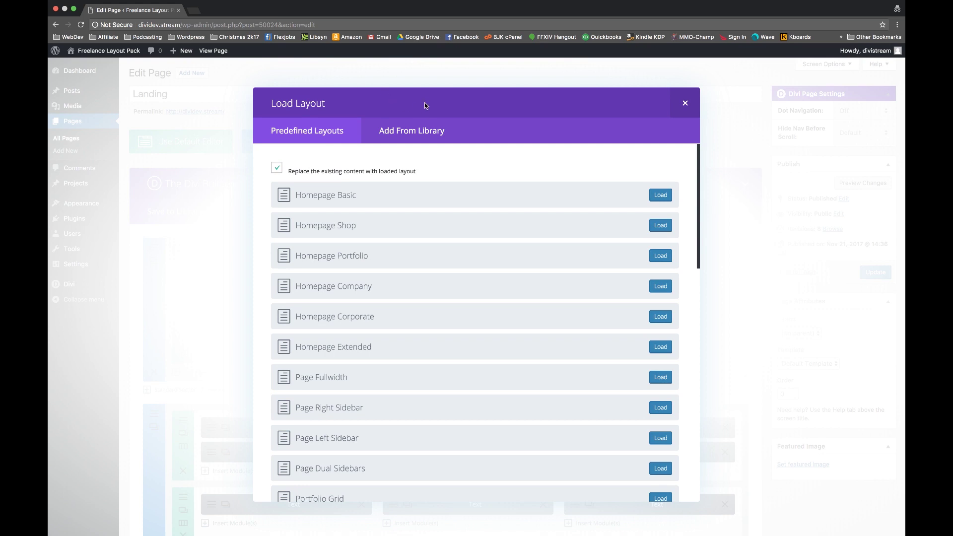
{"action": "left_click", "coordinate": [408, 136]}
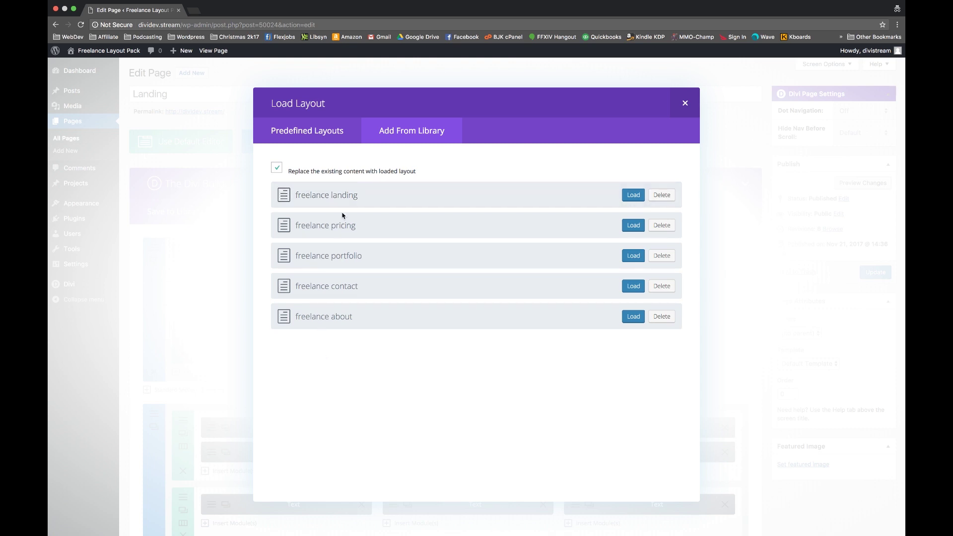
{"action": "left_click", "coordinate": [628, 196]}
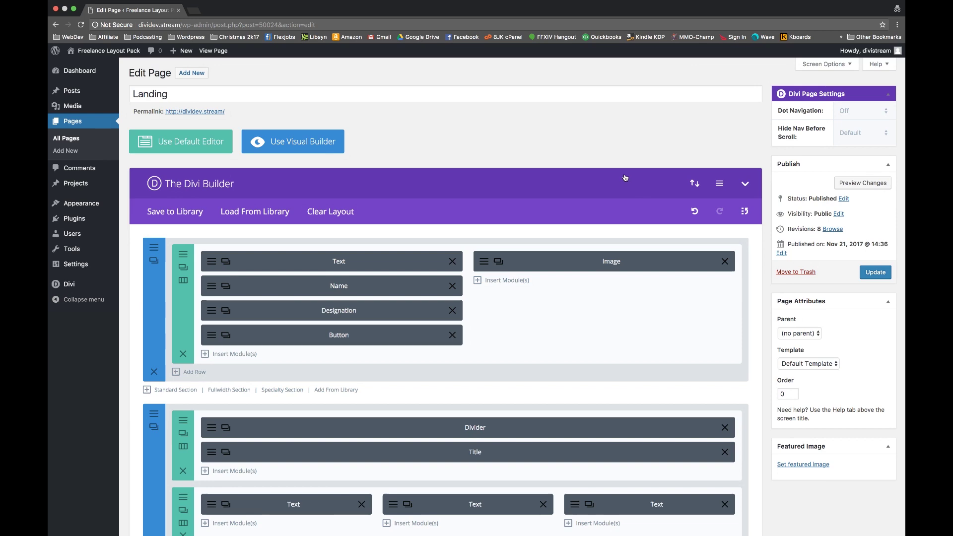
{"action": "scroll", "coordinate": [625, 184], "scroll_direction": "down", "scroll_amount": 3}
{"action": "scroll", "coordinate": [624, 173], "scroll_direction": "up", "scroll_amount": 1}
{"action": "scroll", "coordinate": [624, 174], "scroll_direction": "down", "scroll_amount": 3}
{"action": "scroll", "coordinate": [624, 174], "scroll_direction": "up", "scroll_amount": 4}
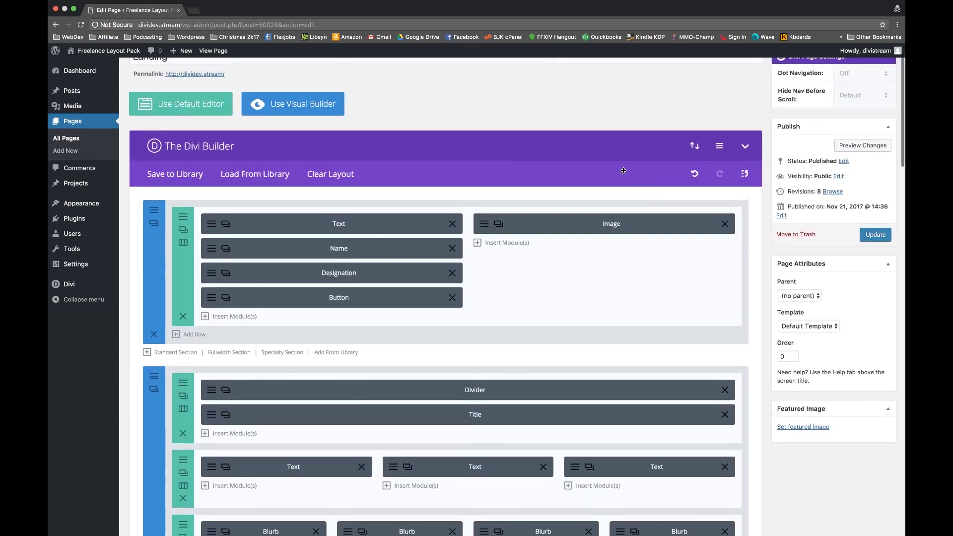
Step: Briefly load freelance pricing instead, then reload the freelance landing layout
{"action": "left_click", "coordinate": [268, 175]}
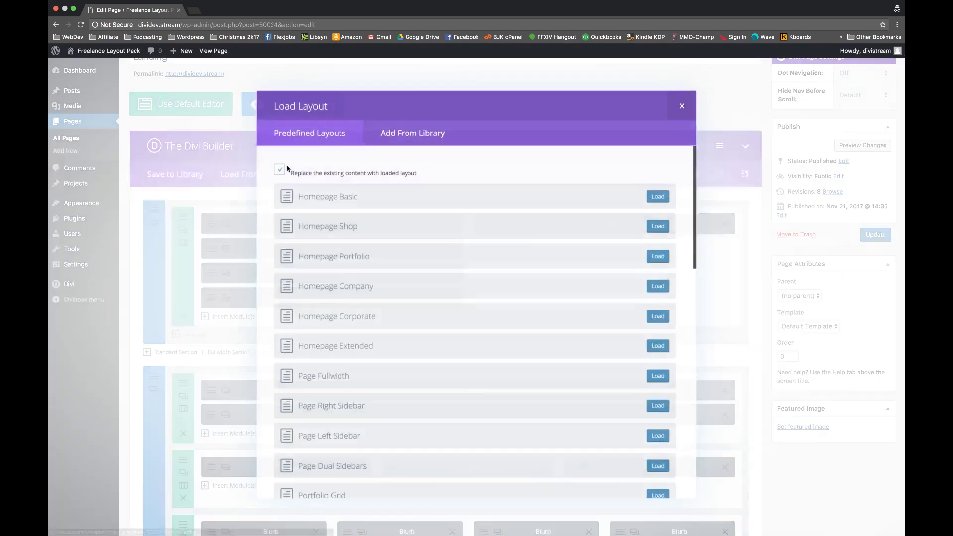
{"action": "left_click", "coordinate": [411, 131]}
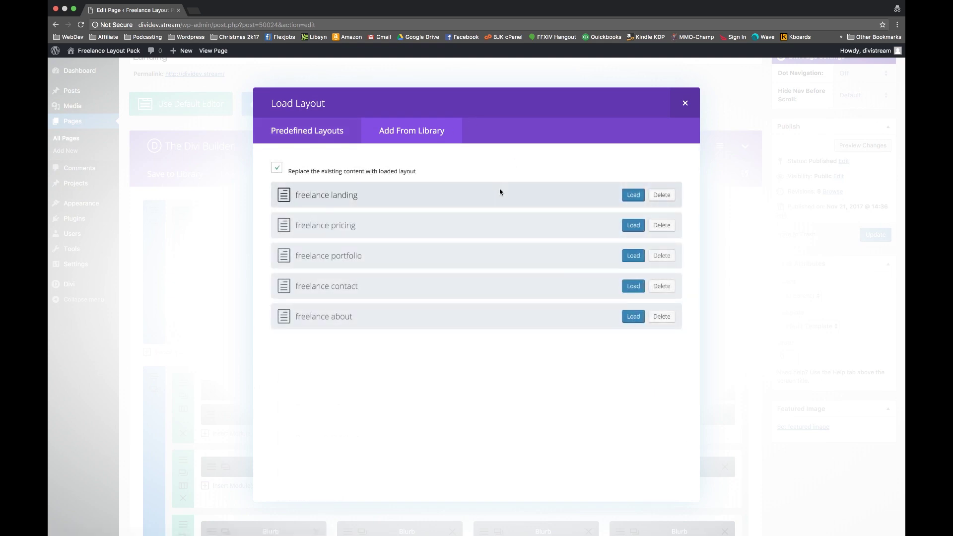
{"action": "left_click", "coordinate": [632, 225]}
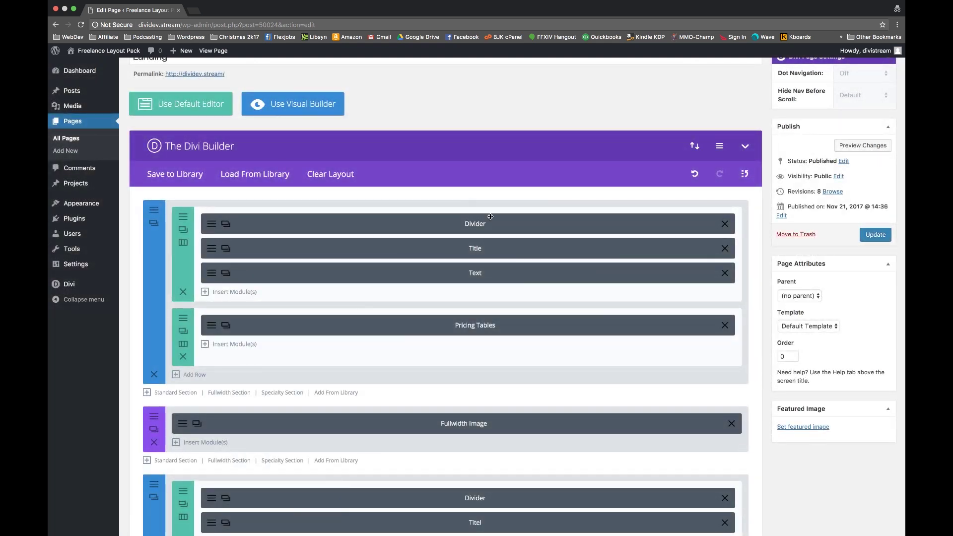
{"action": "left_click", "coordinate": [255, 174]}
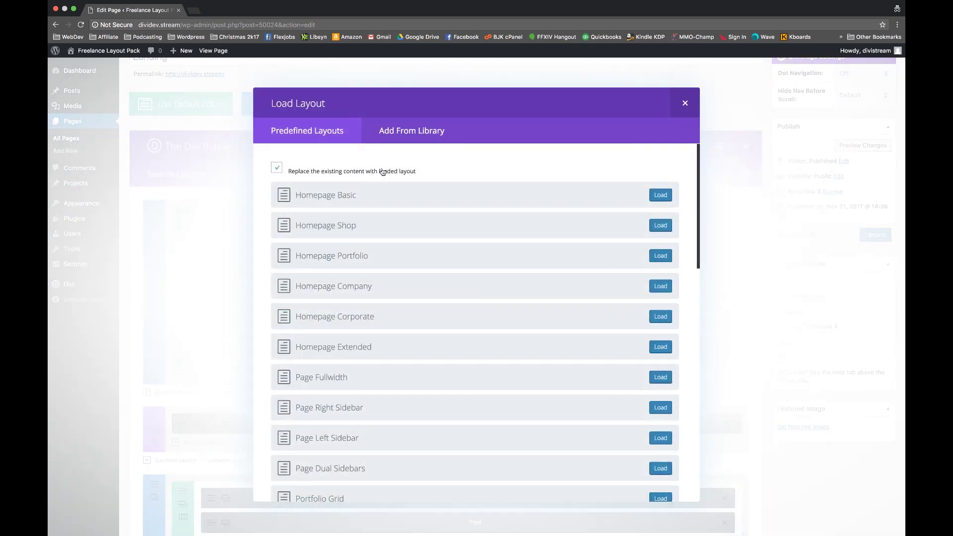
{"action": "left_click", "coordinate": [421, 133]}
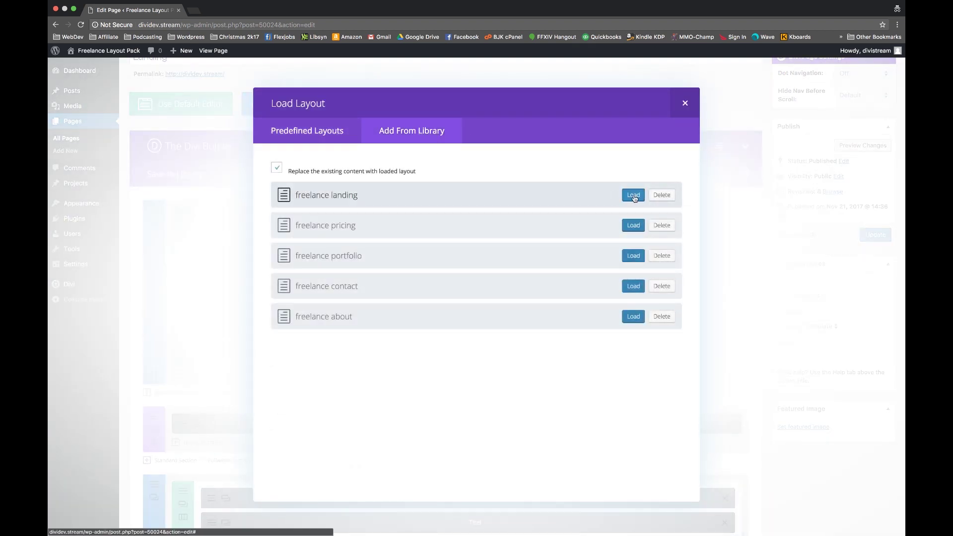
{"action": "left_click", "coordinate": [633, 196]}
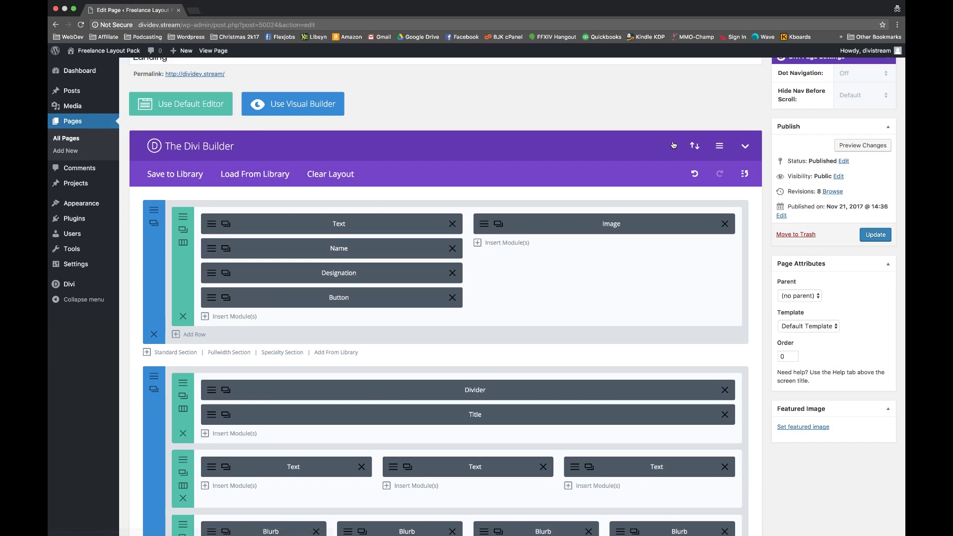
{"action": "scroll", "coordinate": [731, 189], "scroll_direction": "up", "scroll_amount": 2}
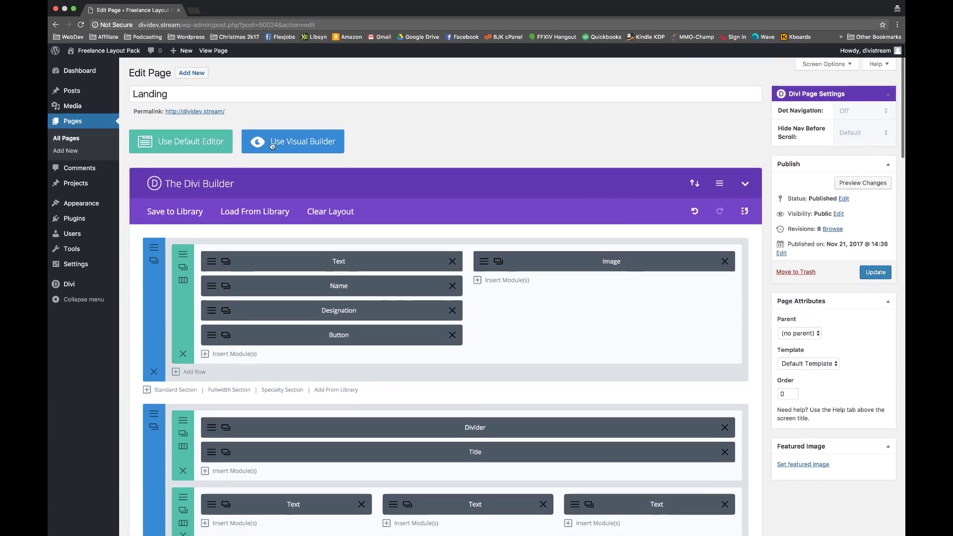
{"action": "left_click", "coordinate": [875, 272]}
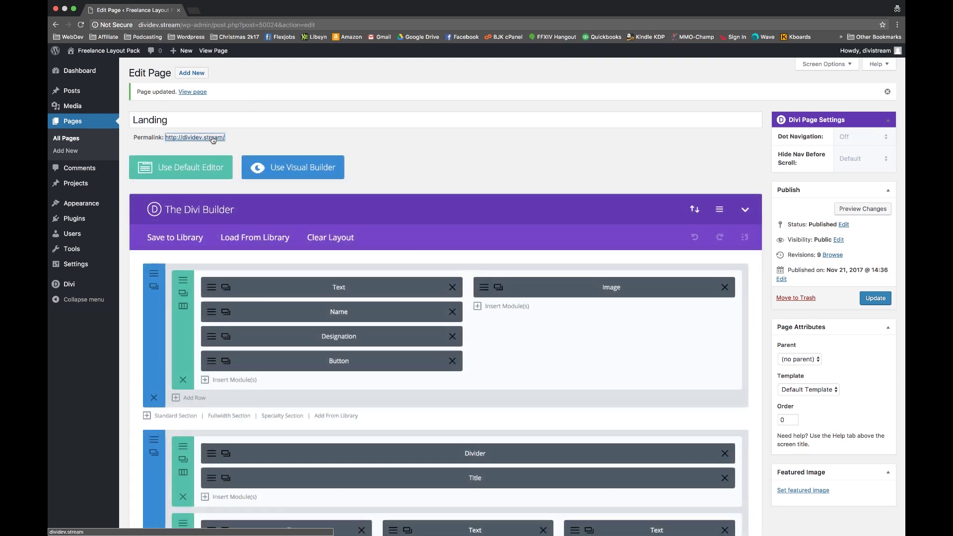
{"action": "left_click", "coordinate": [193, 91]}
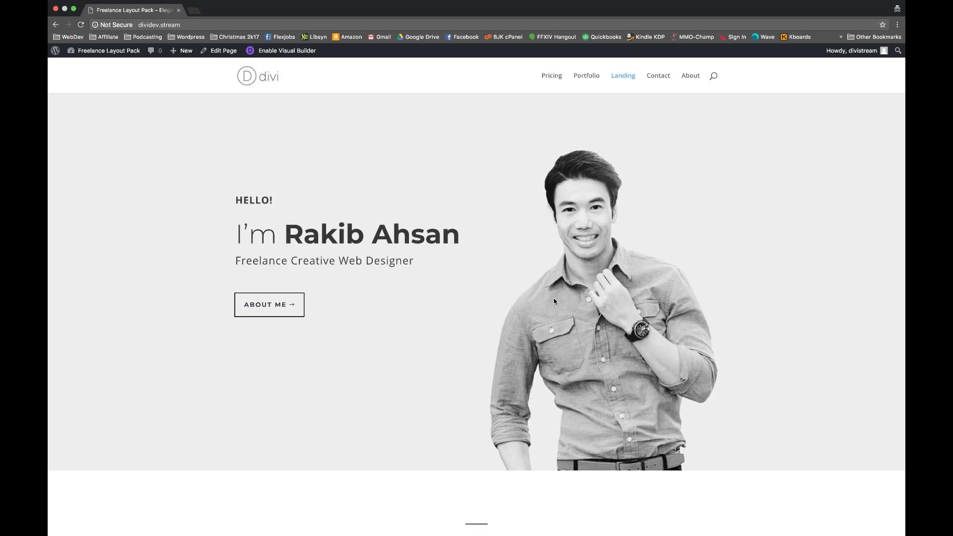
{"action": "scroll", "coordinate": [407, 255], "scroll_direction": "down", "scroll_amount": 15}
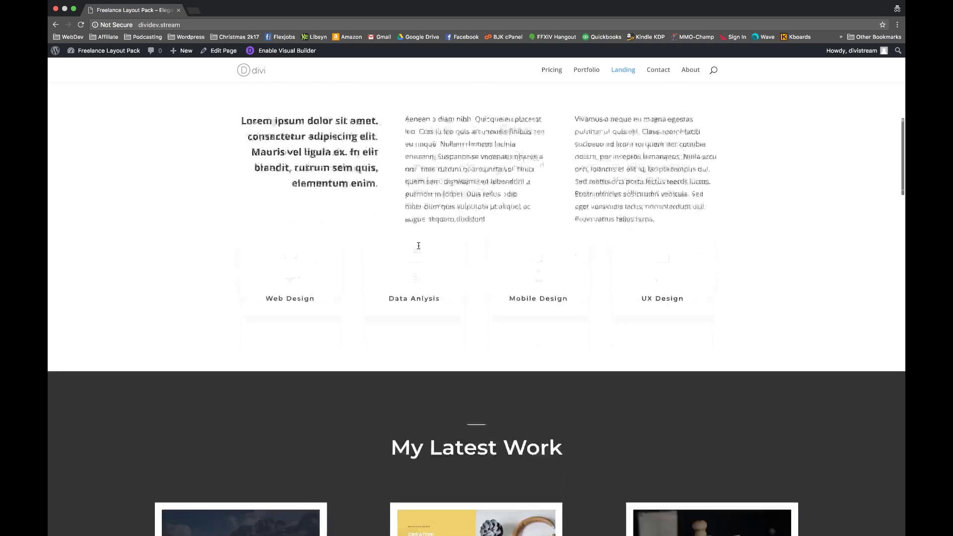
{"action": "scroll", "coordinate": [419, 245], "scroll_direction": "down", "scroll_amount": 12}
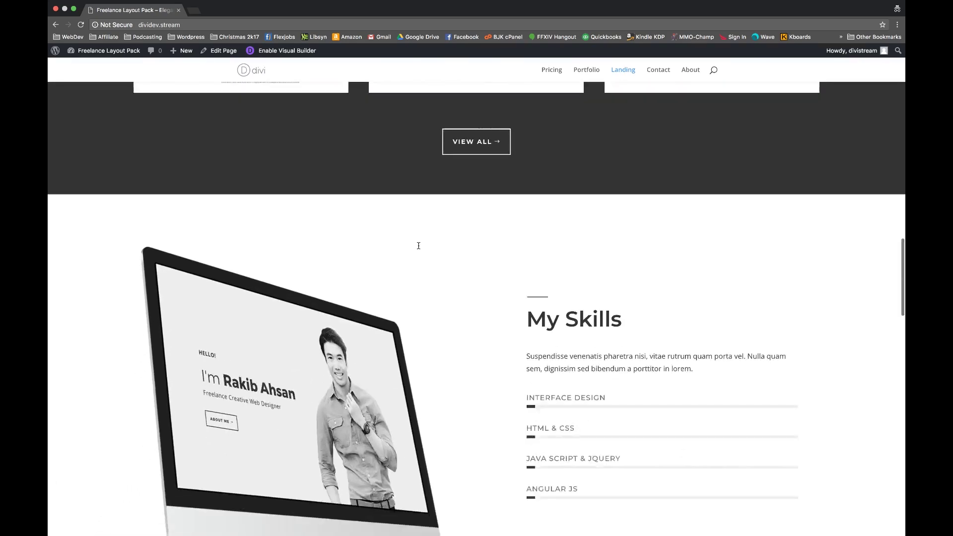
{"action": "scroll", "coordinate": [419, 248], "scroll_direction": "down", "scroll_amount": 10}
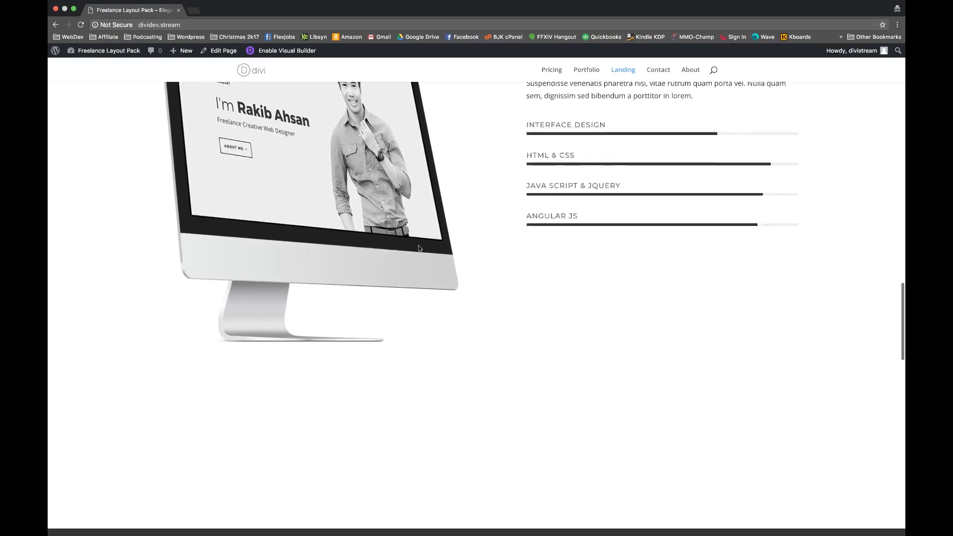
{"action": "scroll", "coordinate": [420, 249], "scroll_direction": "down", "scroll_amount": 6}
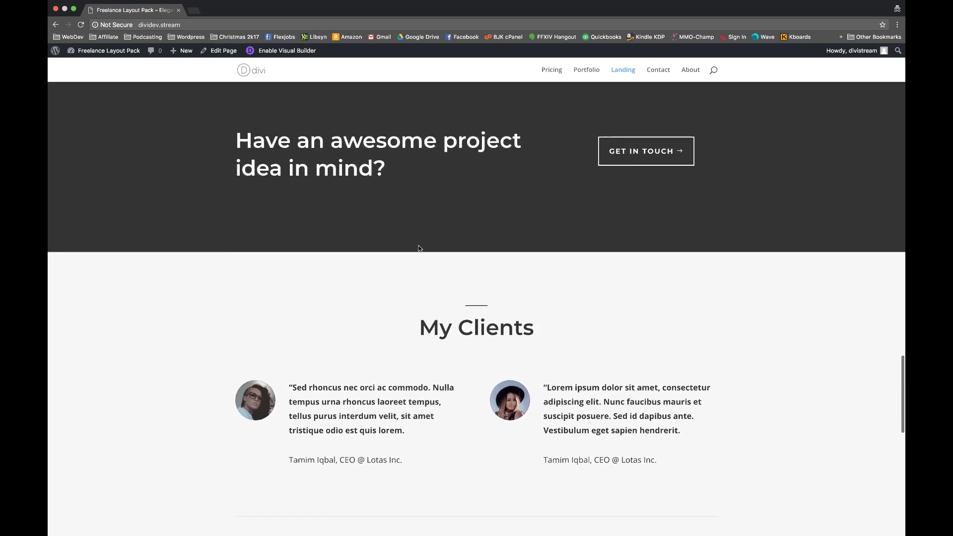
{"action": "scroll", "coordinate": [418, 246], "scroll_direction": "down", "scroll_amount": 8}
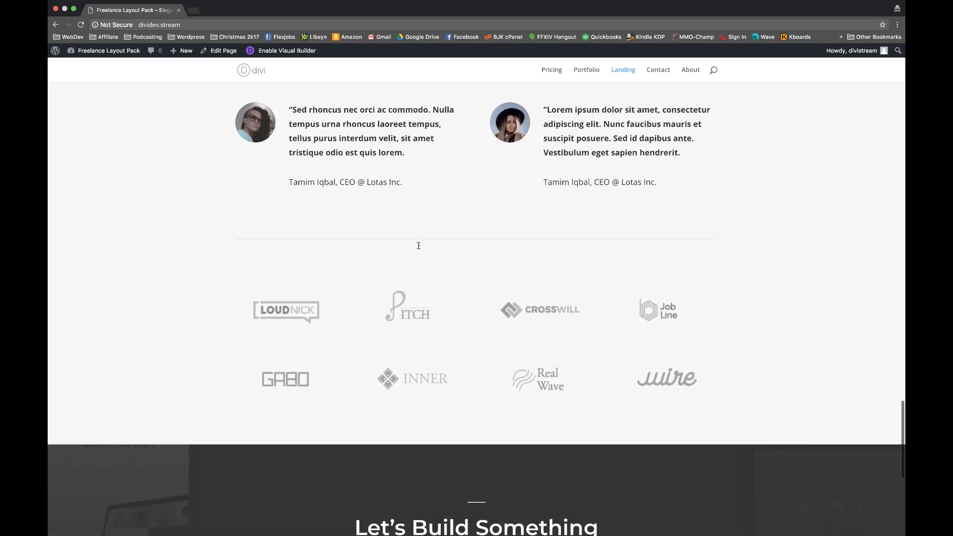
{"action": "scroll", "coordinate": [419, 245], "scroll_direction": "down", "scroll_amount": 2}
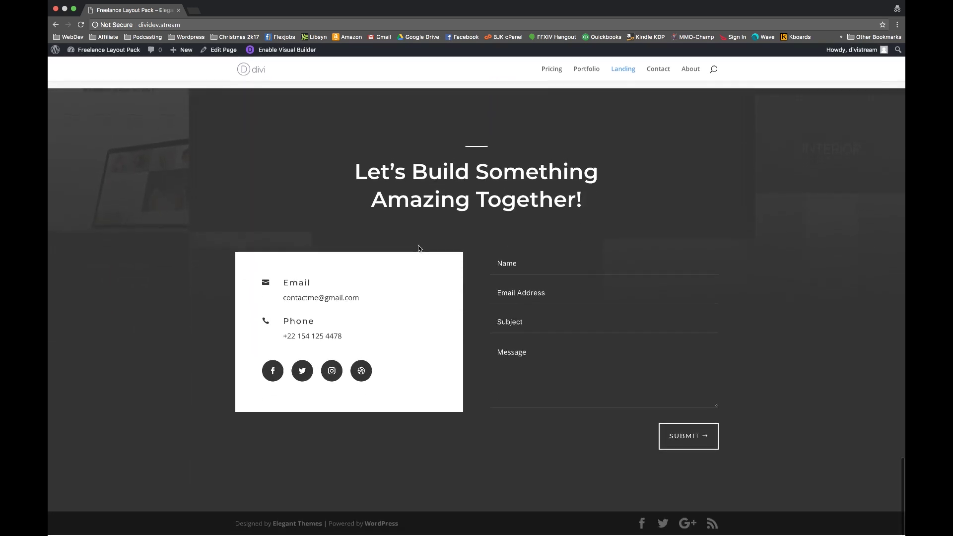
{"action": "scroll", "coordinate": [419, 249], "scroll_direction": "up", "scroll_amount": 10}
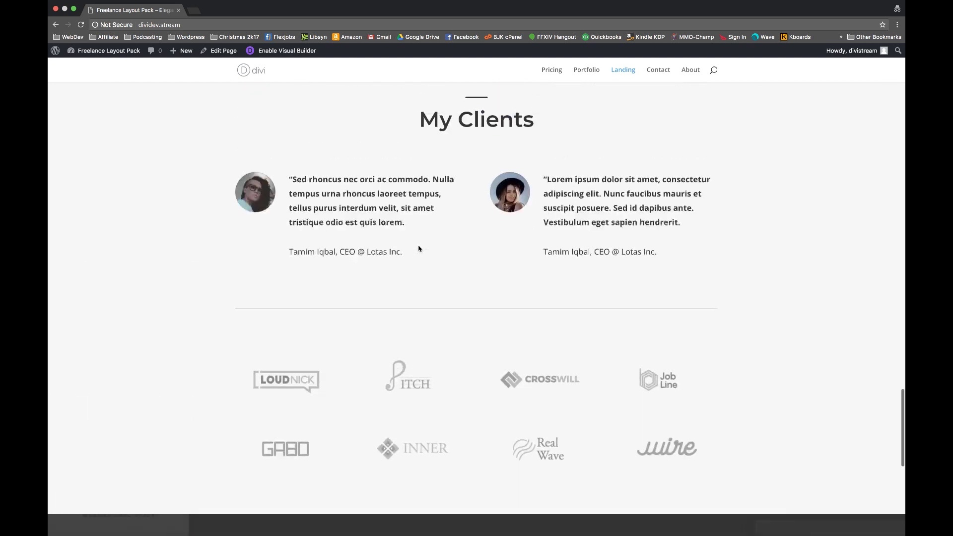
{"action": "scroll", "coordinate": [508, 297], "scroll_direction": "up", "scroll_amount": 13}
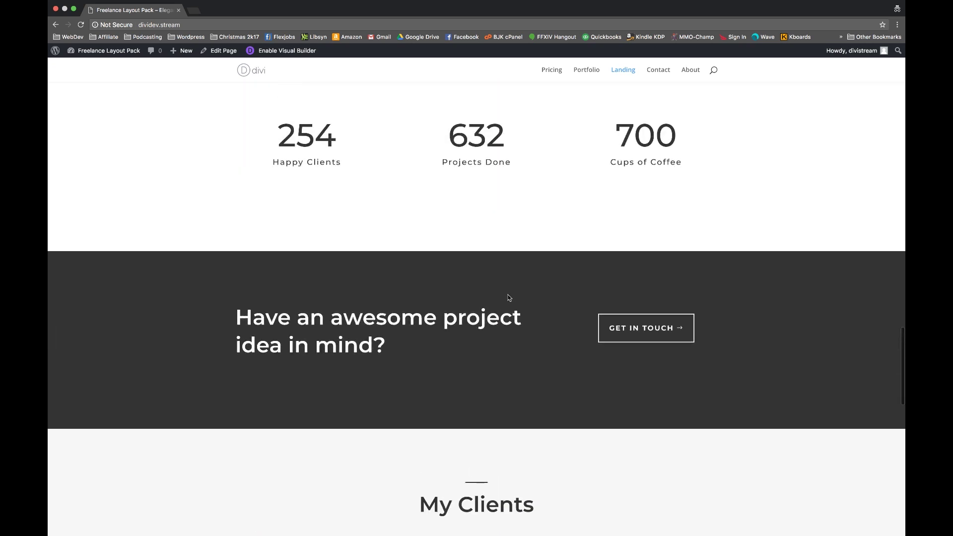
{"action": "scroll", "coordinate": [509, 298], "scroll_direction": "down", "scroll_amount": 1}
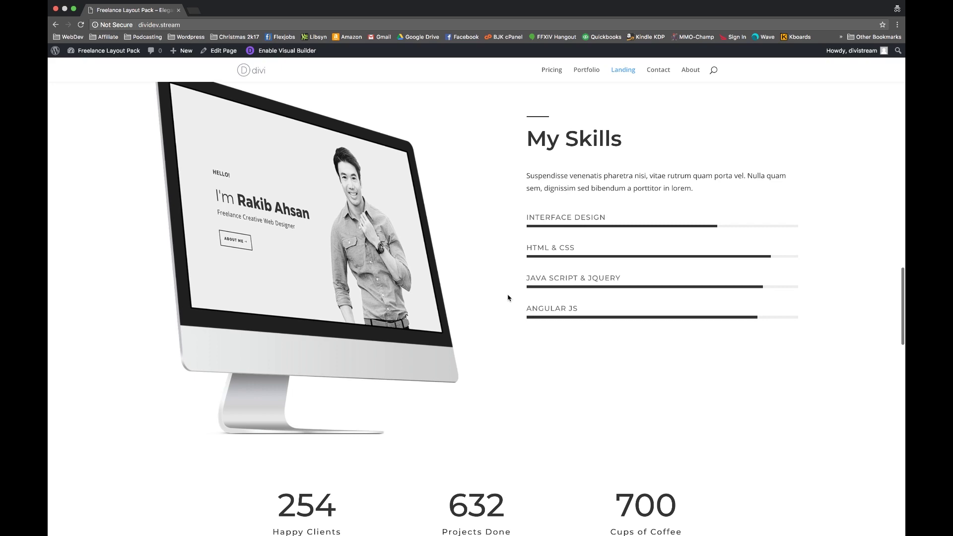
{"action": "scroll", "coordinate": [525, 323], "scroll_direction": "up", "scroll_amount": 12}
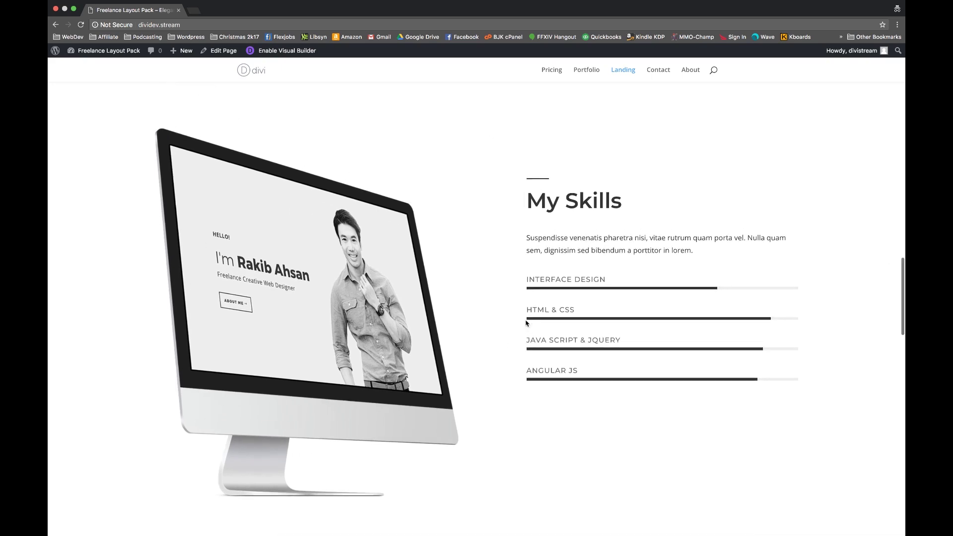
{"action": "scroll", "coordinate": [526, 323], "scroll_direction": "up", "scroll_amount": 15}
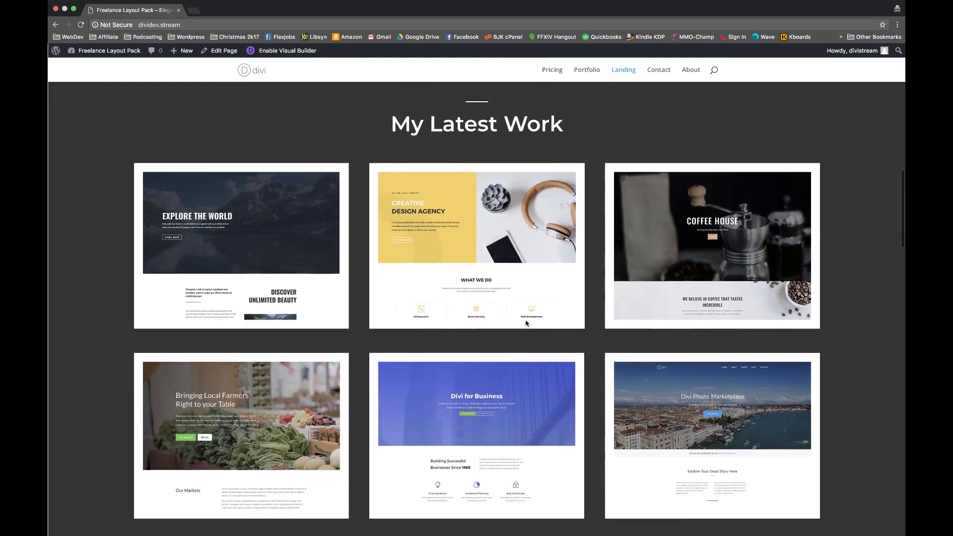
{"action": "scroll", "coordinate": [526, 323], "scroll_direction": "up", "scroll_amount": 1}
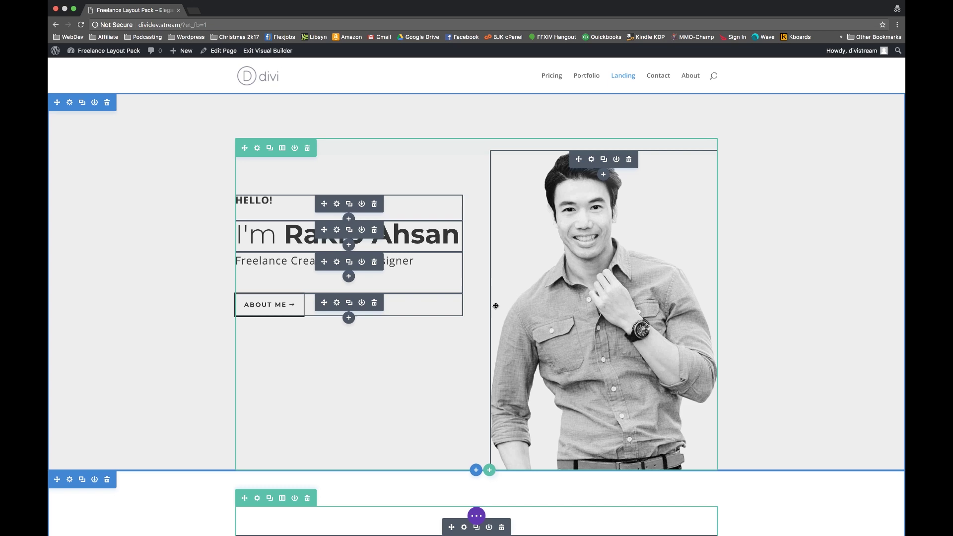
Step: Scroll over the Landing page's freelance hero section in the visual builder
{"action": "scroll", "coordinate": [225, 301], "scroll_direction": "down", "scroll_amount": 2}
{"action": "scroll", "coordinate": [224, 302], "scroll_direction": "down", "scroll_amount": 5}
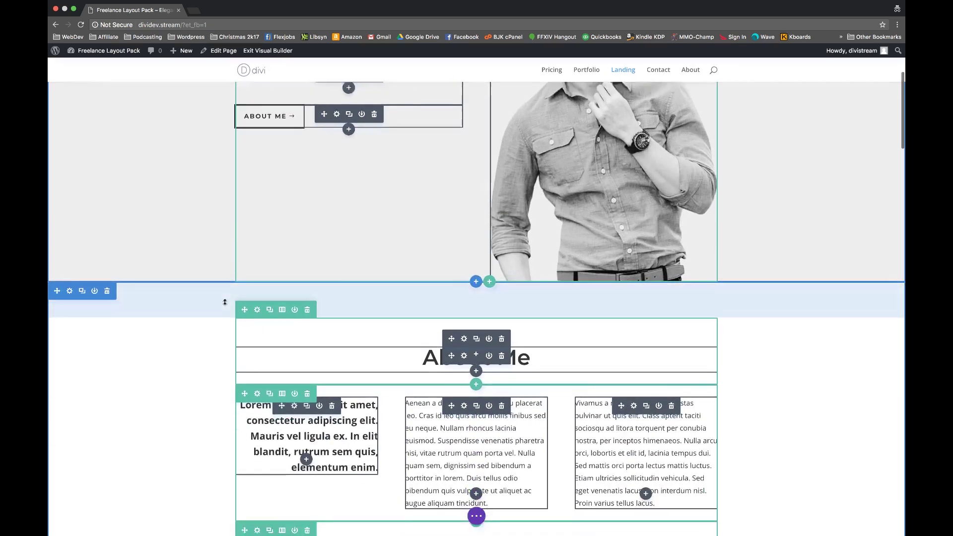
{"action": "scroll", "coordinate": [225, 302], "scroll_direction": "up", "scroll_amount": 3}
{"action": "scroll", "coordinate": [225, 301], "scroll_direction": "up", "scroll_amount": 3}
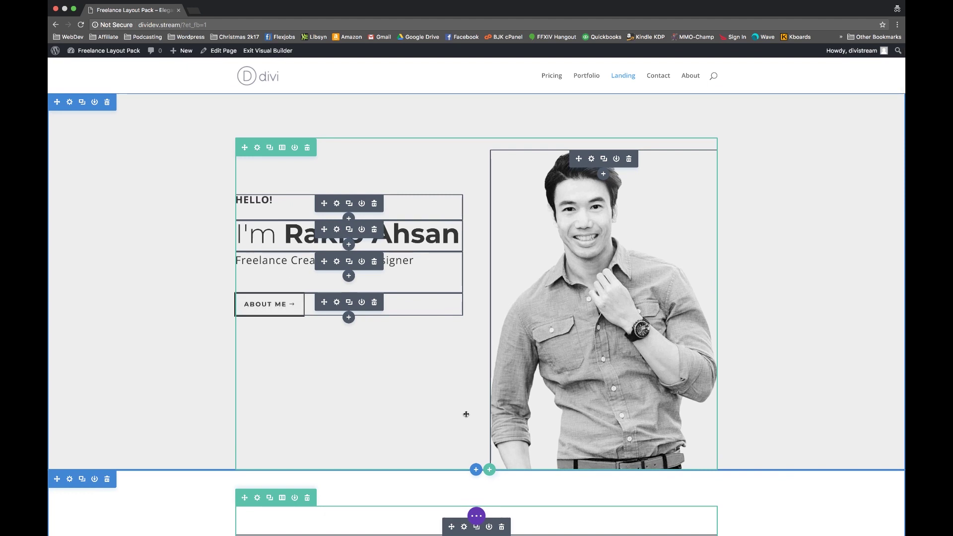
{"action": "scroll", "coordinate": [331, 332], "scroll_direction": "down", "scroll_amount": 2}
{"action": "scroll", "coordinate": [330, 332], "scroll_direction": "up", "scroll_amount": 2}
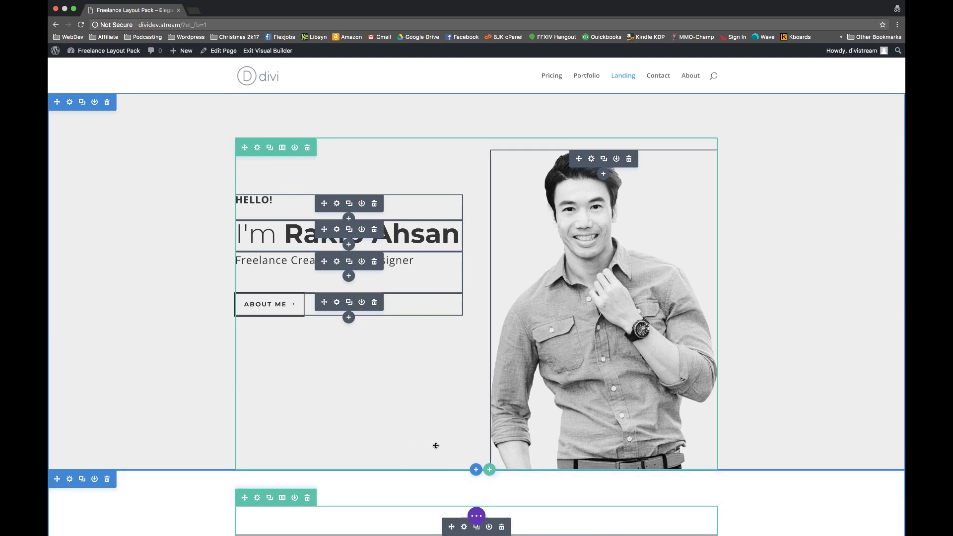
Step: Load the freelance portfolio layout from your own library onto the page
{"action": "left_click", "coordinate": [476, 517]}
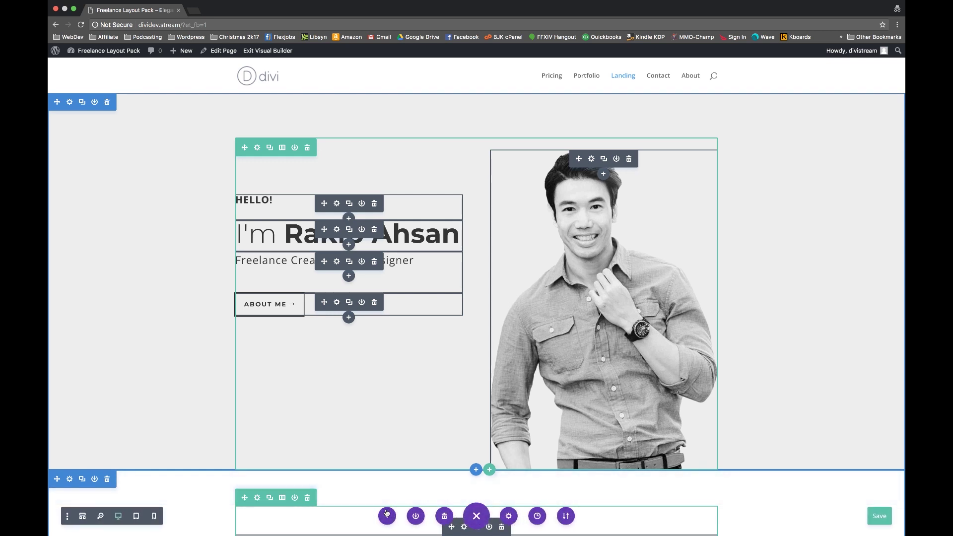
{"action": "left_click", "coordinate": [388, 523]}
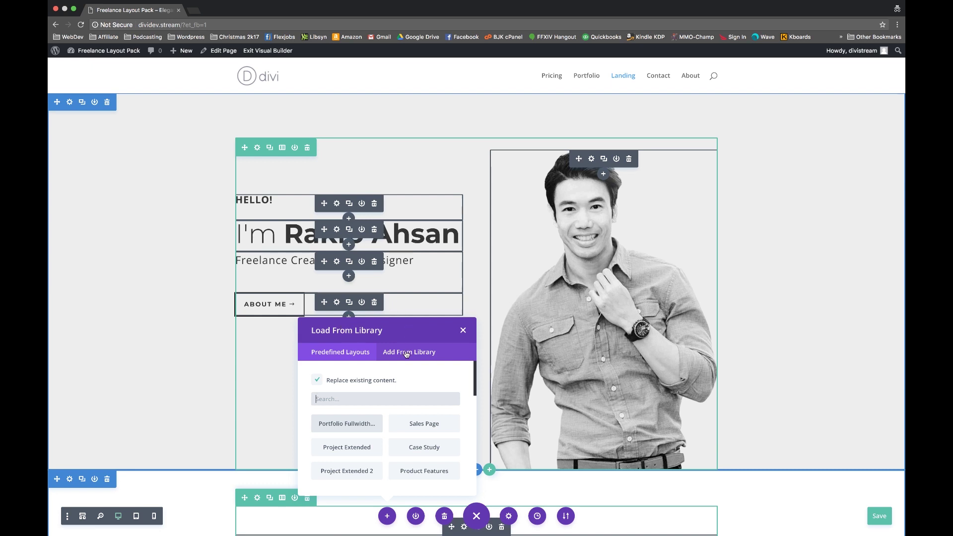
{"action": "left_click", "coordinate": [406, 353]}
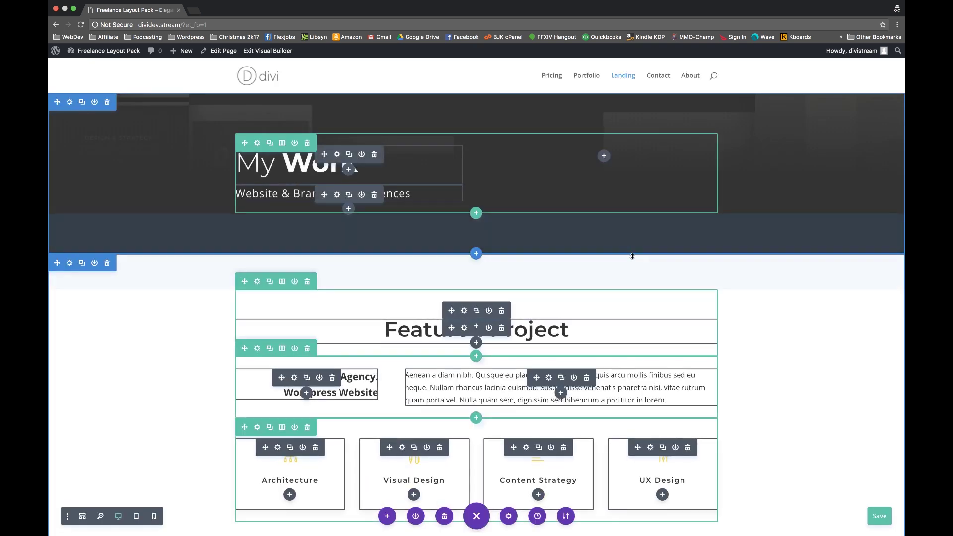
Step: Review the portfolio layout, save the page, and return to the My Work header
{"action": "scroll", "coordinate": [632, 256], "scroll_direction": "down", "scroll_amount": 10}
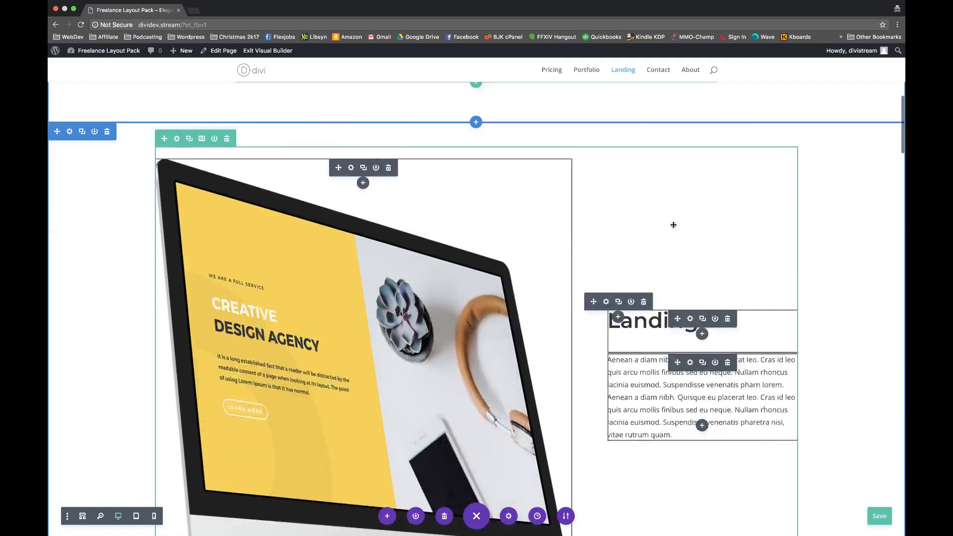
{"action": "scroll", "coordinate": [673, 225], "scroll_direction": "down", "scroll_amount": 15}
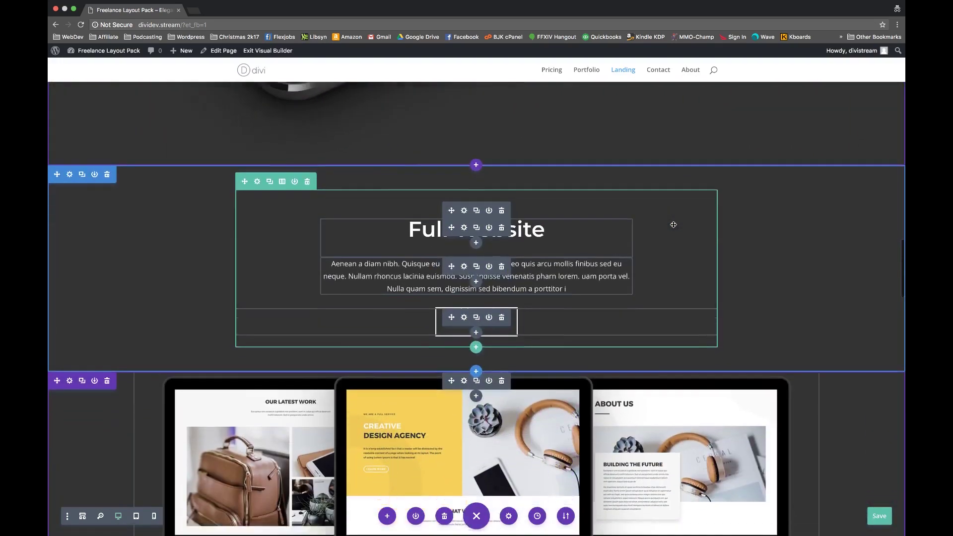
{"action": "scroll", "coordinate": [674, 225], "scroll_direction": "down", "scroll_amount": 12}
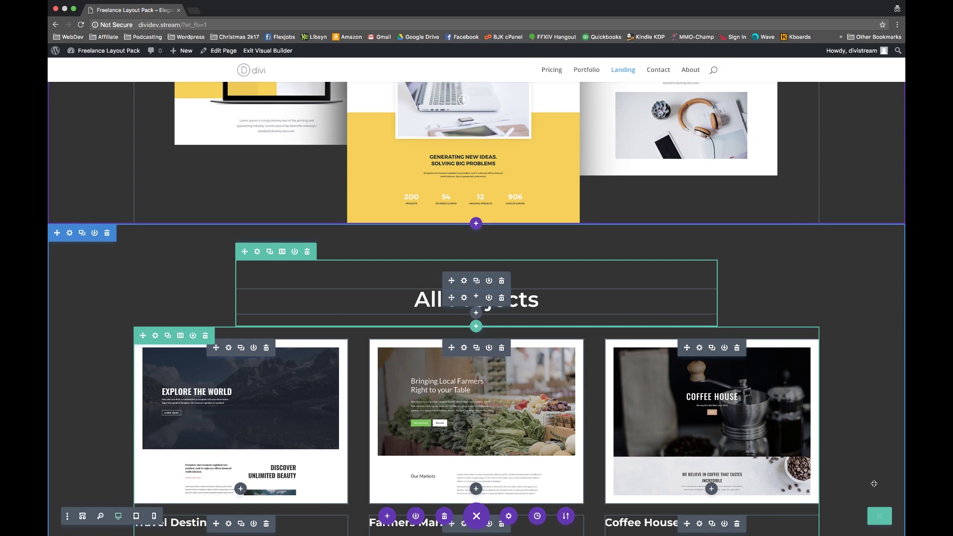
{"action": "left_click", "coordinate": [881, 519]}
{"action": "scroll", "coordinate": [892, 422], "scroll_direction": "up", "scroll_amount": 6}
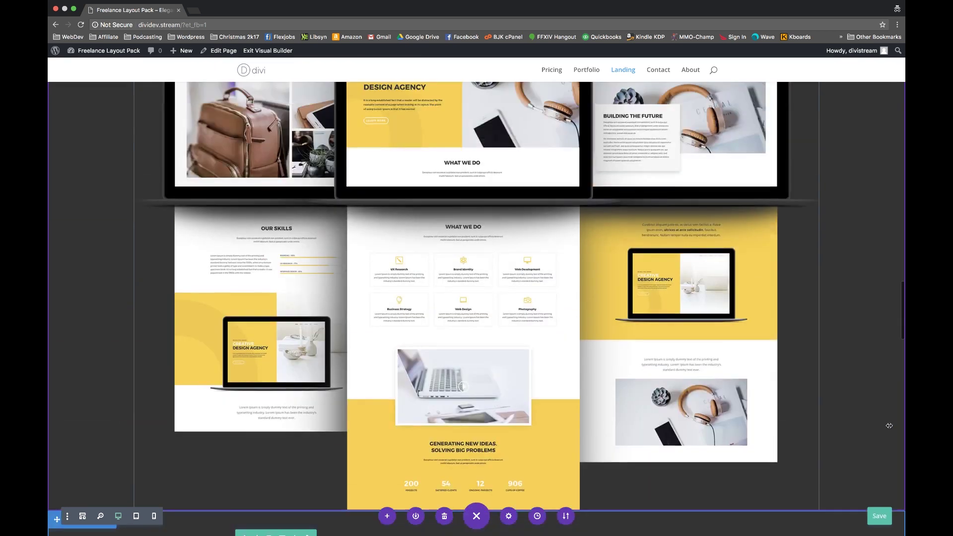
{"action": "scroll", "coordinate": [785, 359], "scroll_direction": "up", "scroll_amount": 12}
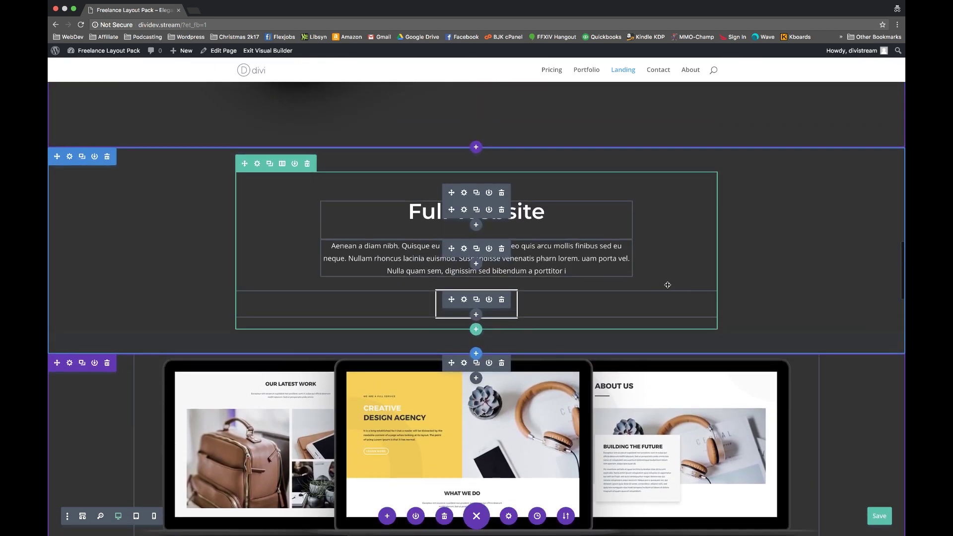
{"action": "scroll", "coordinate": [653, 279], "scroll_direction": "up", "scroll_amount": 15}
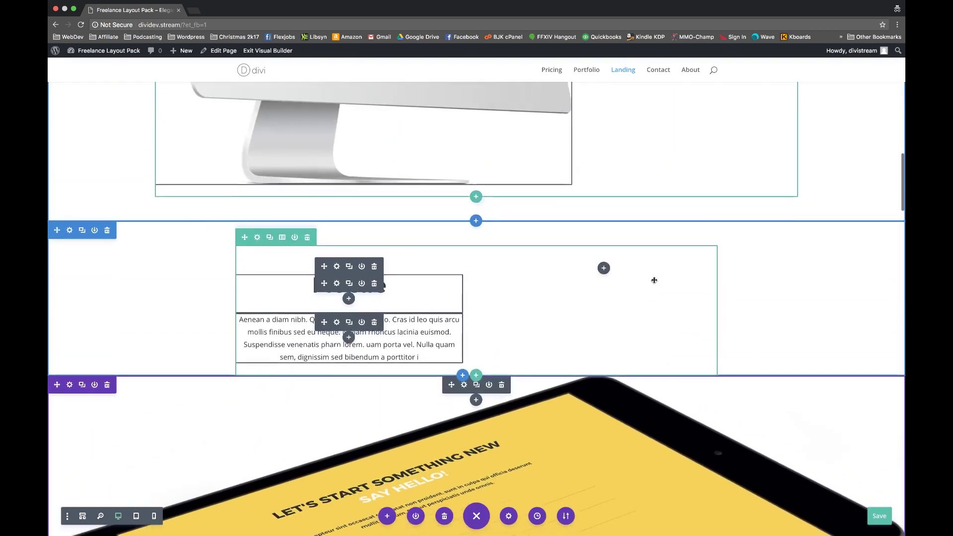
{"action": "scroll", "coordinate": [648, 254], "scroll_direction": "up", "scroll_amount": 12}
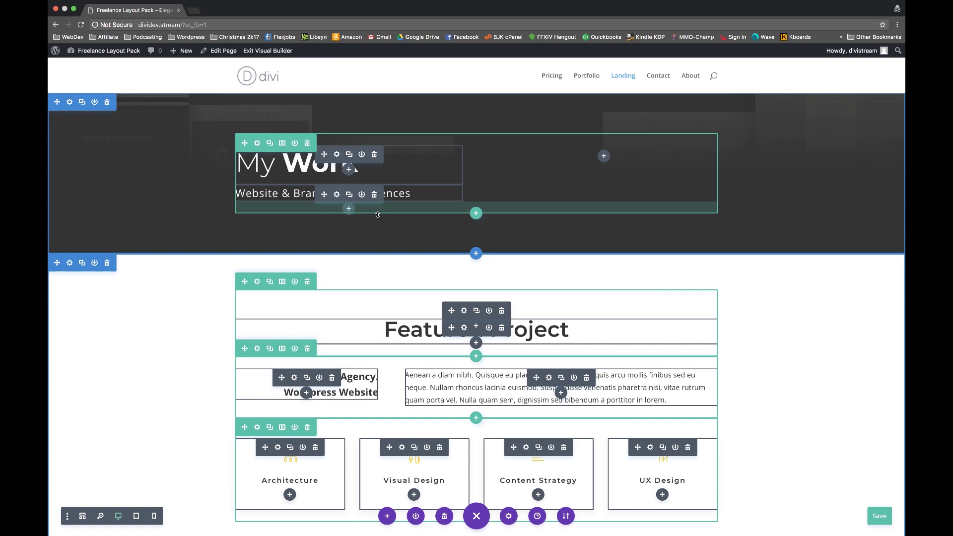
{"action": "scroll", "coordinate": [513, 329], "scroll_direction": "down", "scroll_amount": 3}
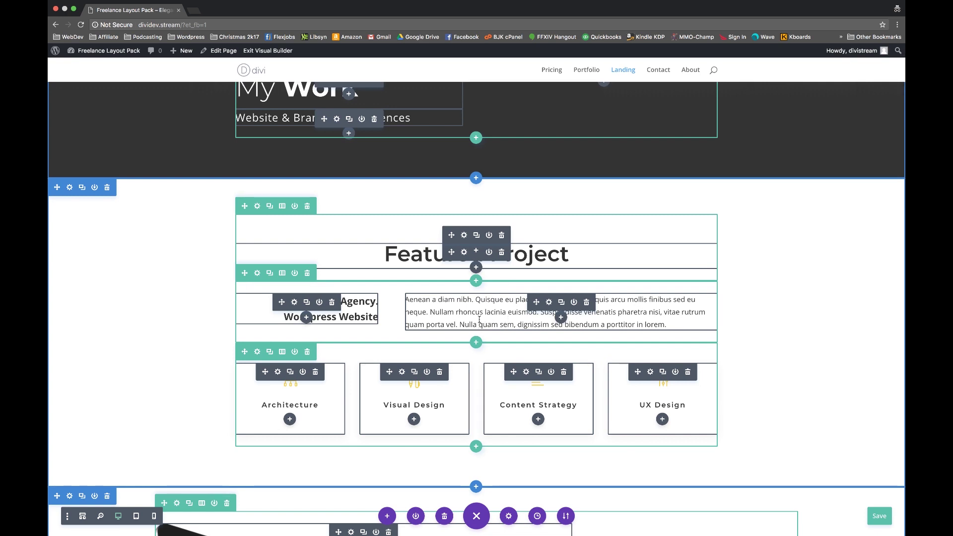
{"action": "scroll", "coordinate": [420, 278], "scroll_direction": "up", "scroll_amount": 3}
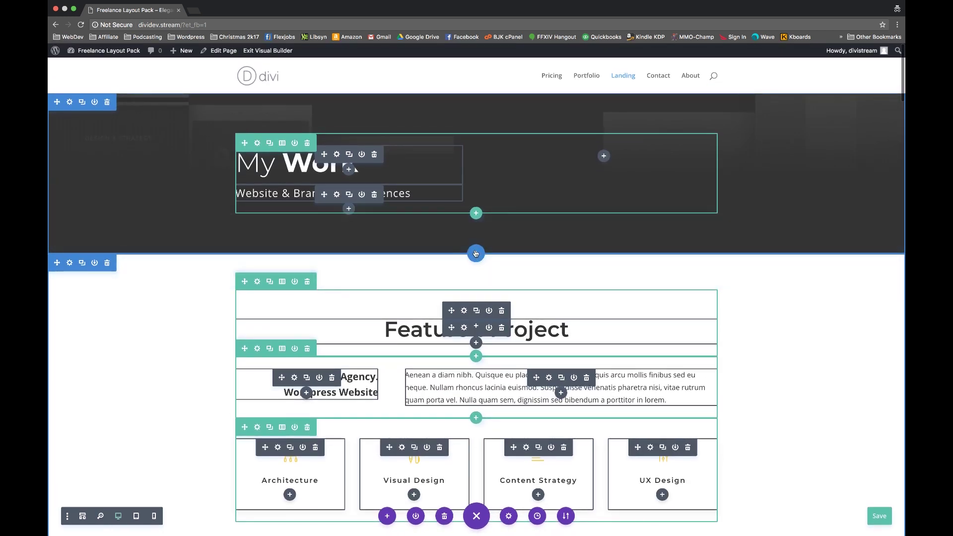
Step: Replace 'My' in the My Work heading with the owner's name and save the page
{"action": "left_click", "coordinate": [279, 168]}
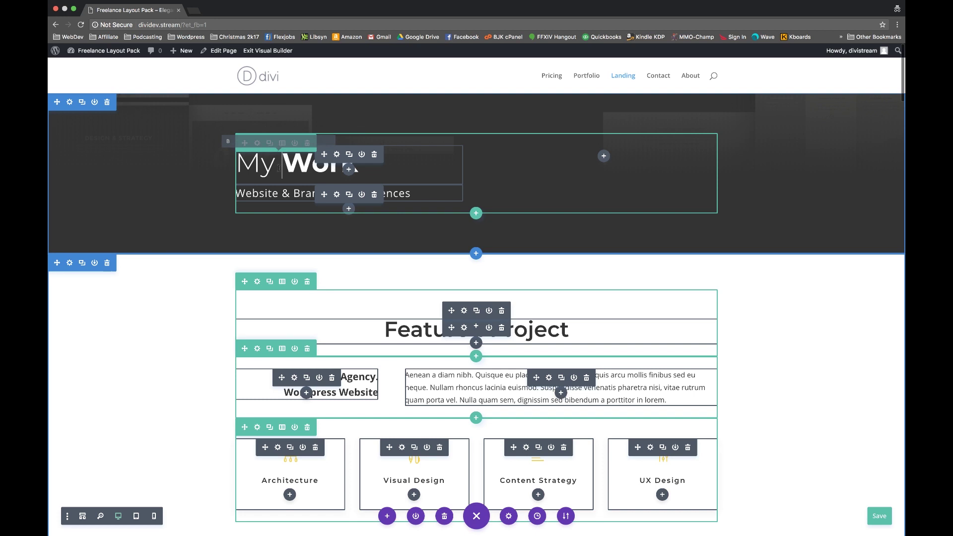
{"action": "key", "text": "BackSpace"}
{"action": "key", "text": "BackSpace"}
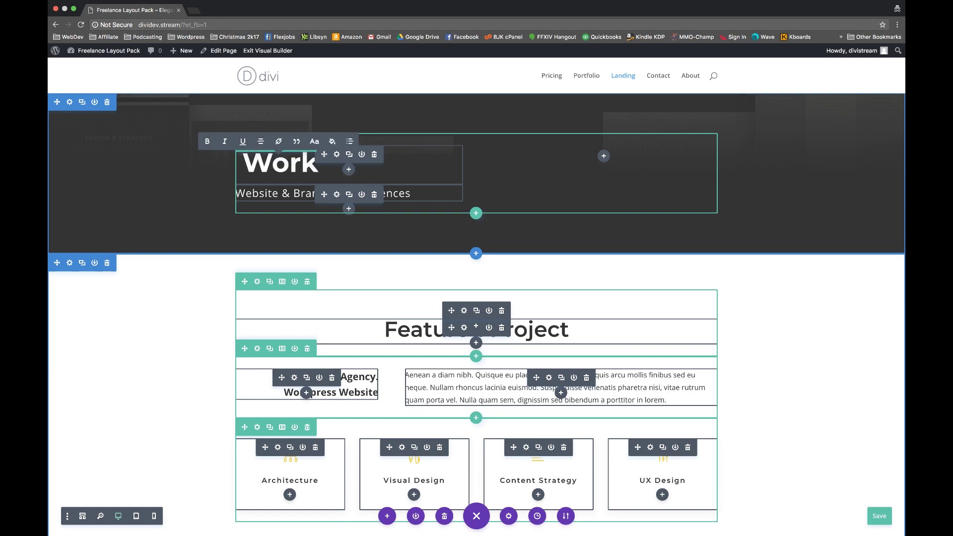
{"action": "type", "text": "B.J "}
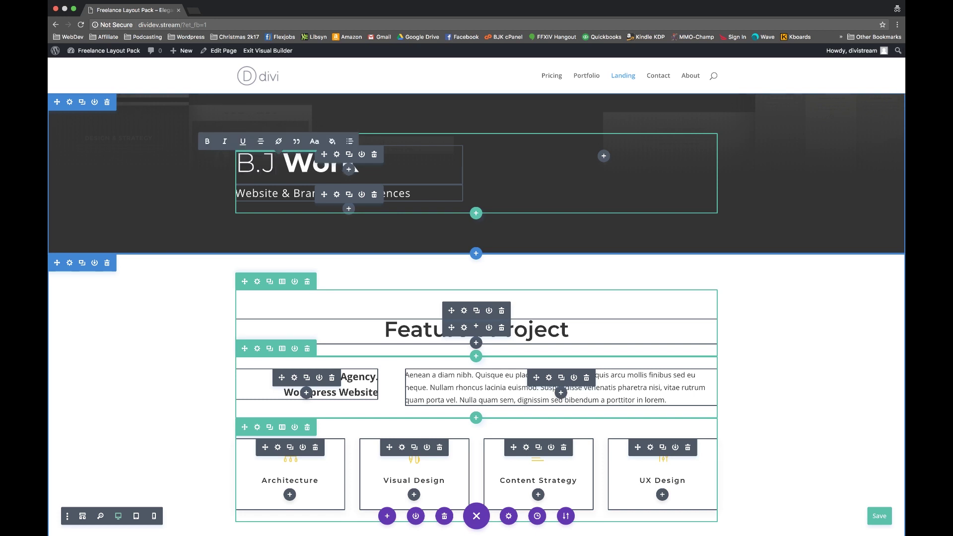
{"action": "type", "text": "'a"}
{"action": "key", "text": "BackSpace"}
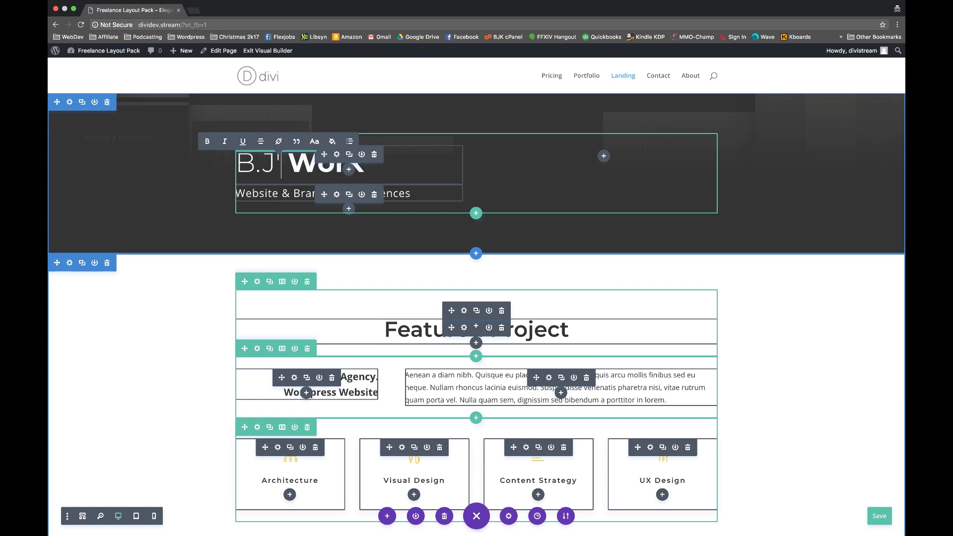
{"action": "type", "text": "s"}
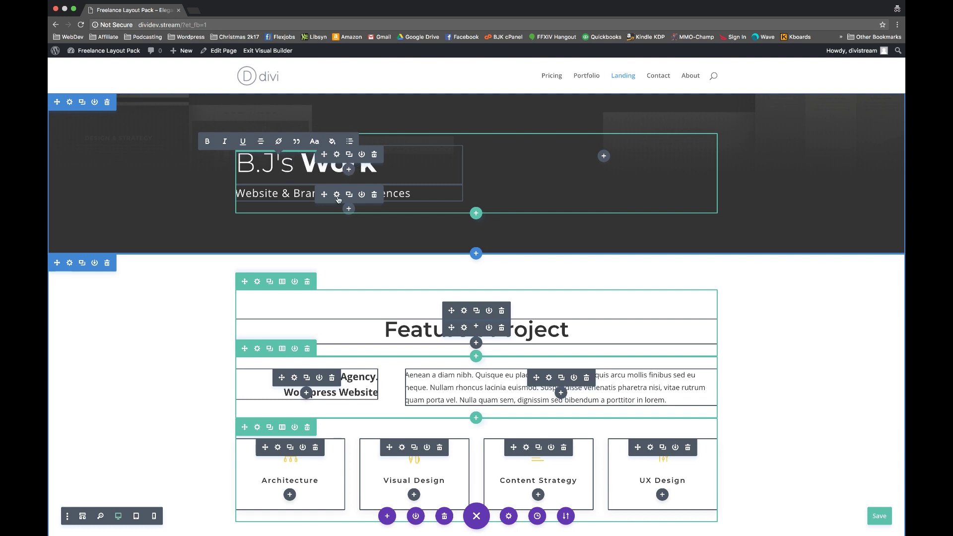
{"action": "type", "text": "."}
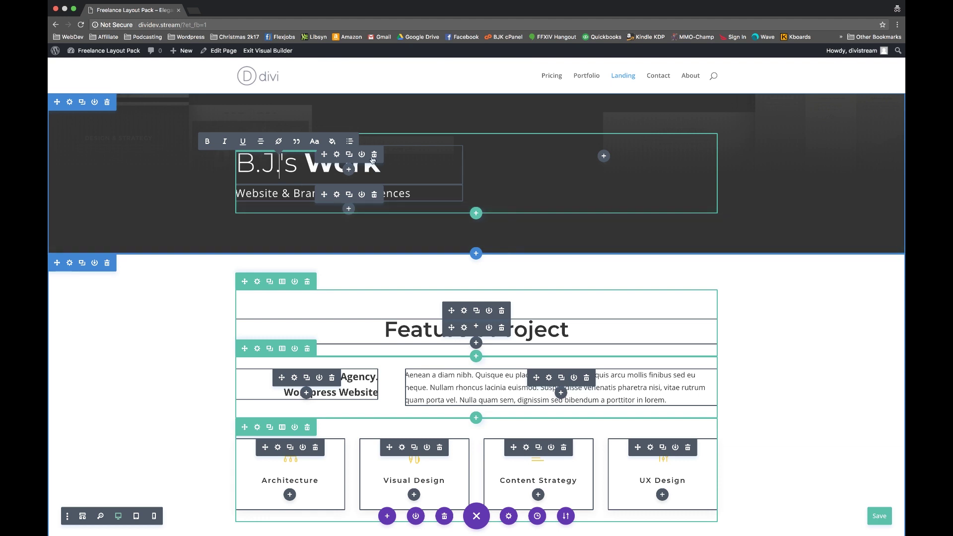
{"action": "left_click", "coordinate": [768, 279]}
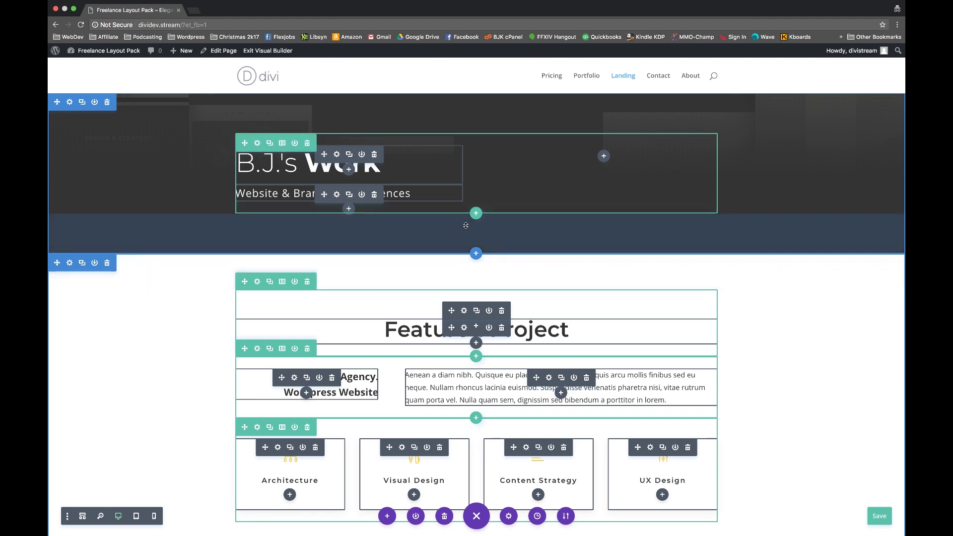
{"action": "left_click", "coordinate": [877, 516]}
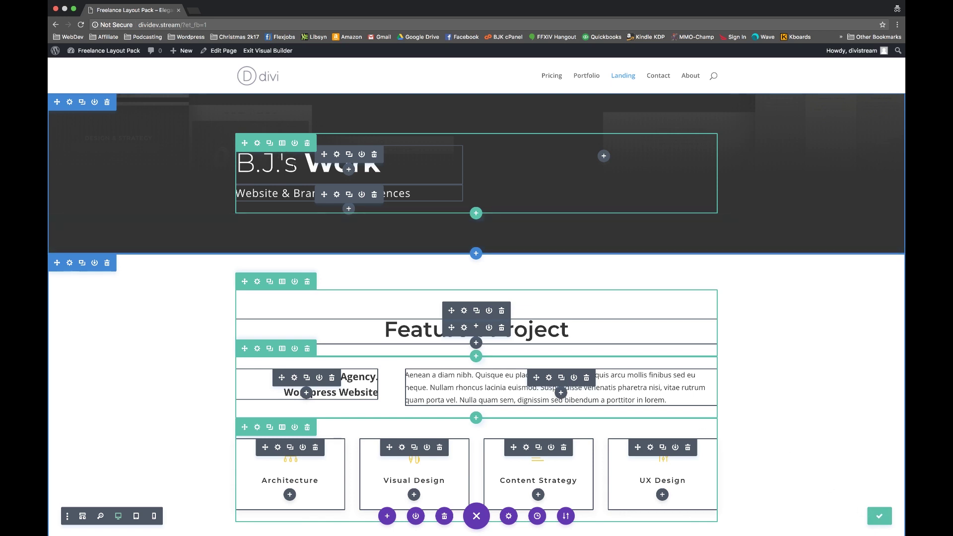
Step: Bold the owner's name in the heading and open the module's text settings
{"action": "left_click", "coordinate": [296, 165]}
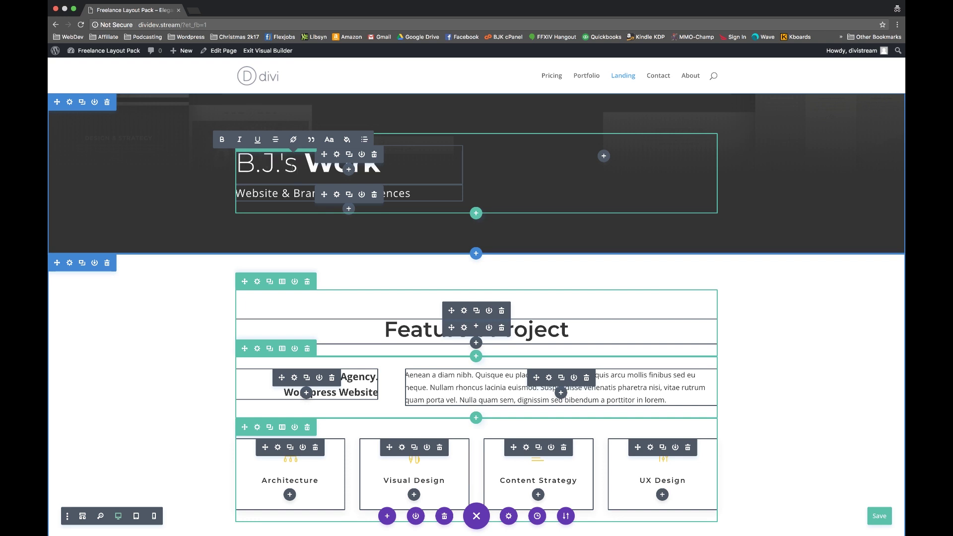
{"action": "left_click_drag", "start_coordinate": [297, 165], "coordinate": [240, 162]}
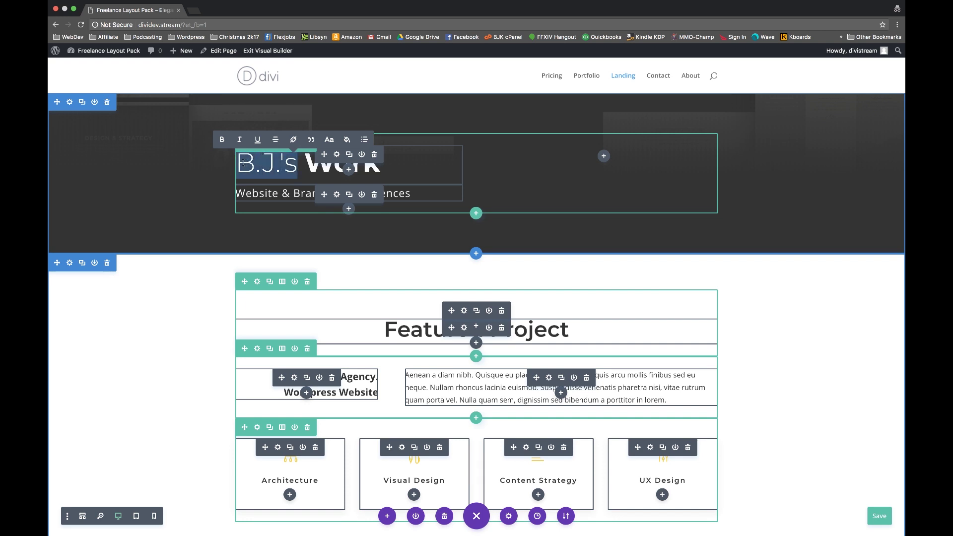
{"action": "left_click", "coordinate": [222, 139]}
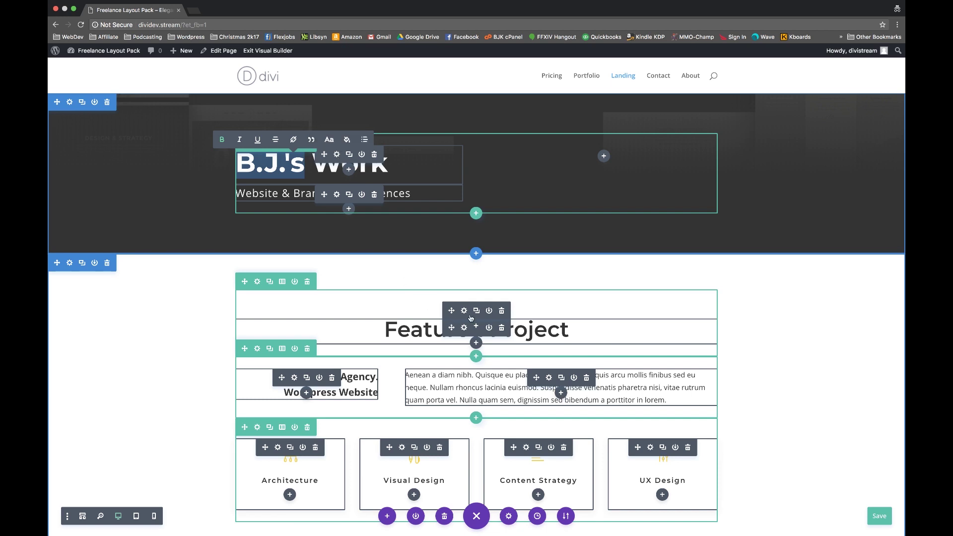
{"action": "left_click", "coordinate": [337, 155]}
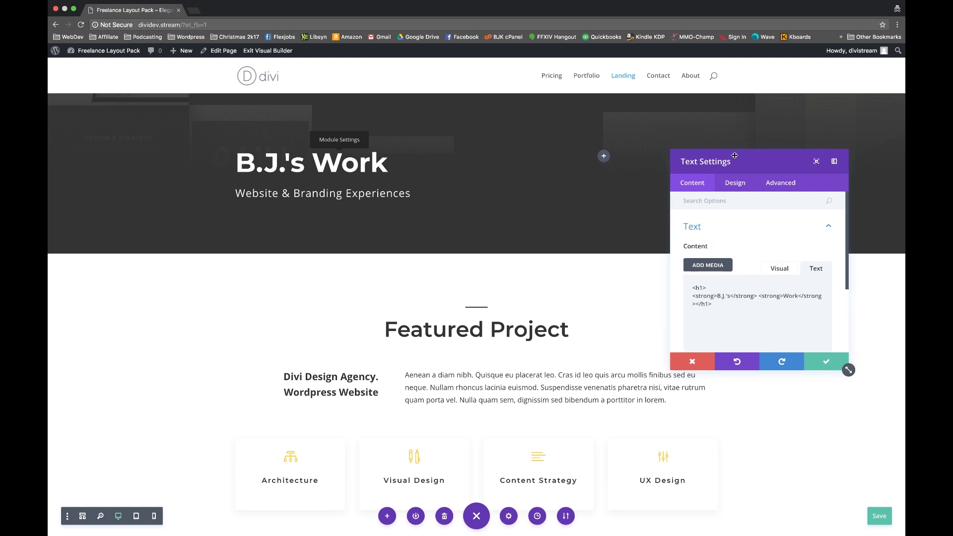
Step: Review the heading's Visual and Design settings, confirm them, and scroll to the Landing section
{"action": "left_click_drag", "start_coordinate": [738, 154], "coordinate": [617, 114]}
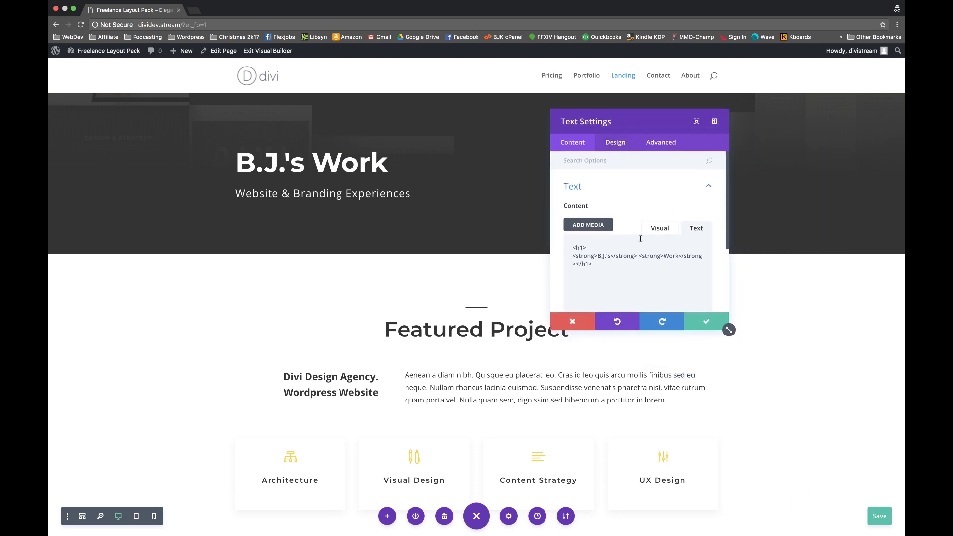
{"action": "scroll", "coordinate": [664, 263], "scroll_direction": "down", "scroll_amount": 1}
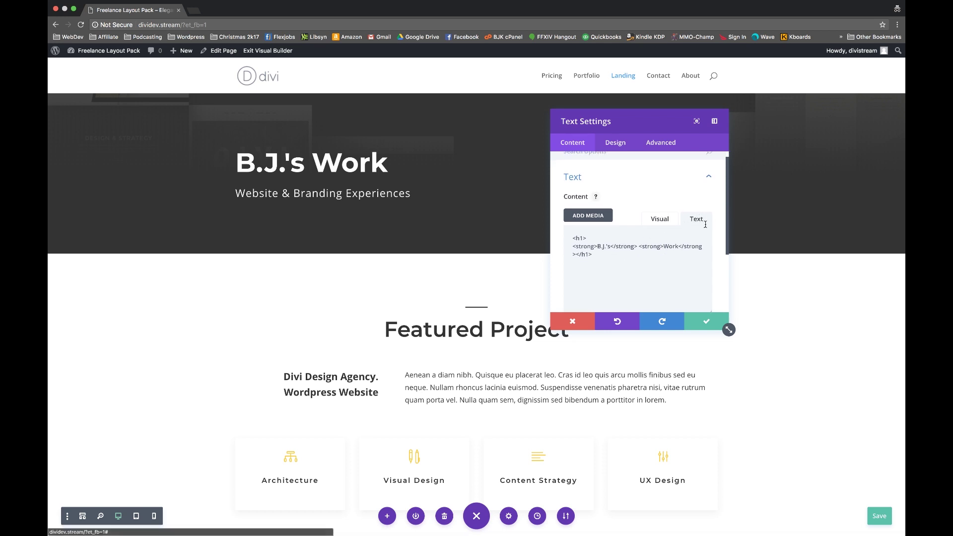
{"action": "left_click", "coordinate": [659, 219]}
{"action": "scroll", "coordinate": [621, 246], "scroll_direction": "down", "scroll_amount": 2}
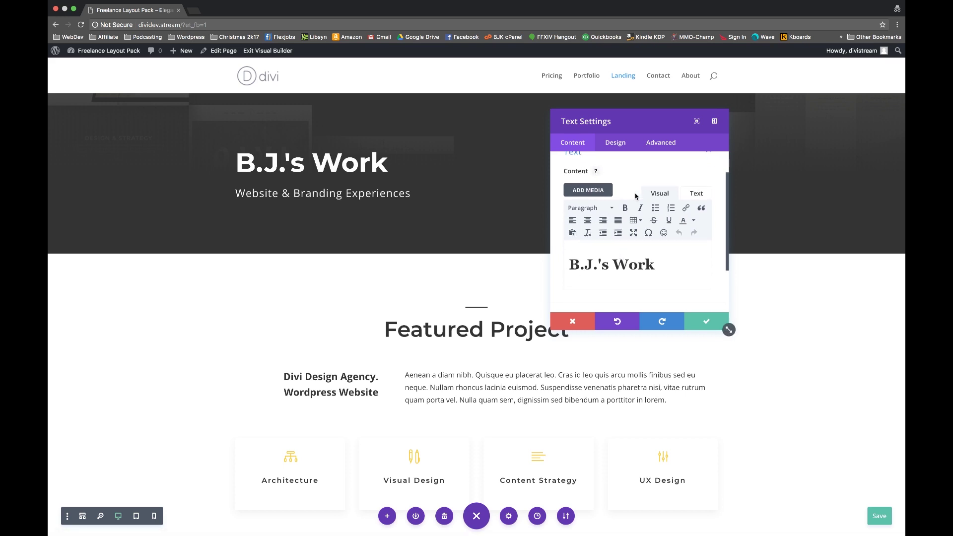
{"action": "left_click", "coordinate": [615, 147]}
{"action": "scroll", "coordinate": [608, 202], "scroll_direction": "down", "scroll_amount": 3}
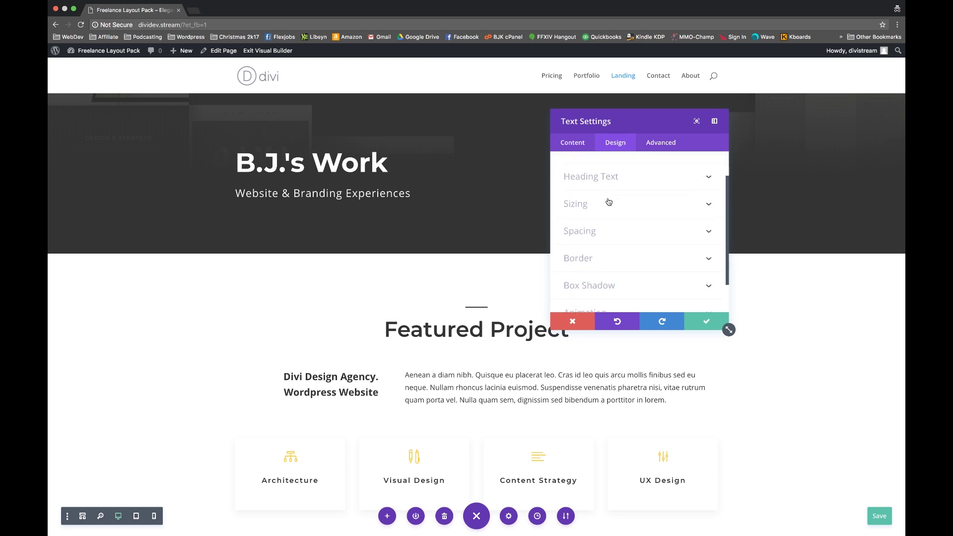
{"action": "scroll", "coordinate": [609, 216], "scroll_direction": "up", "scroll_amount": 1}
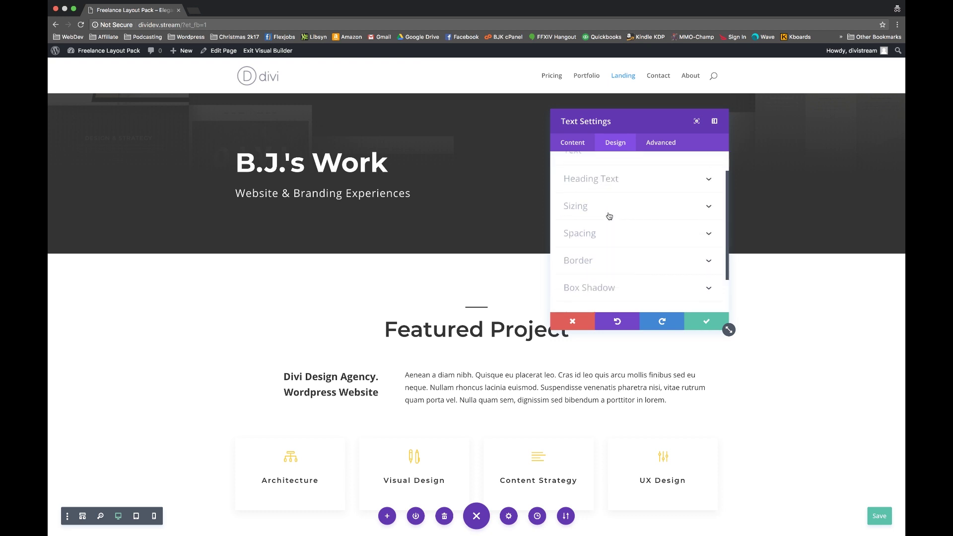
{"action": "scroll", "coordinate": [612, 233], "scroll_direction": "down", "scroll_amount": 1}
{"action": "scroll", "coordinate": [614, 243], "scroll_direction": "up", "scroll_amount": 3}
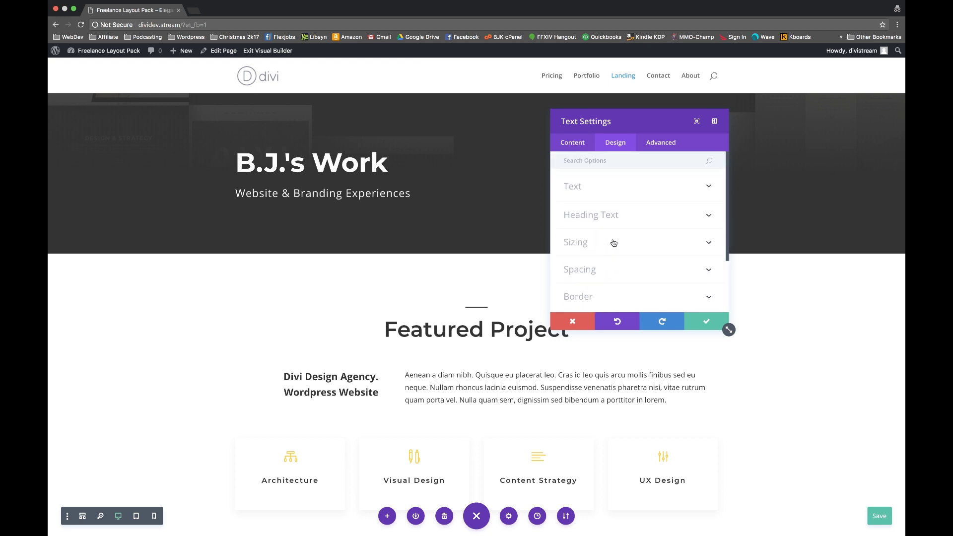
{"action": "left_click", "coordinate": [706, 321]}
{"action": "scroll", "coordinate": [632, 241], "scroll_direction": "down", "scroll_amount": 2}
{"action": "scroll", "coordinate": [632, 241], "scroll_direction": "down", "scroll_amount": 10}
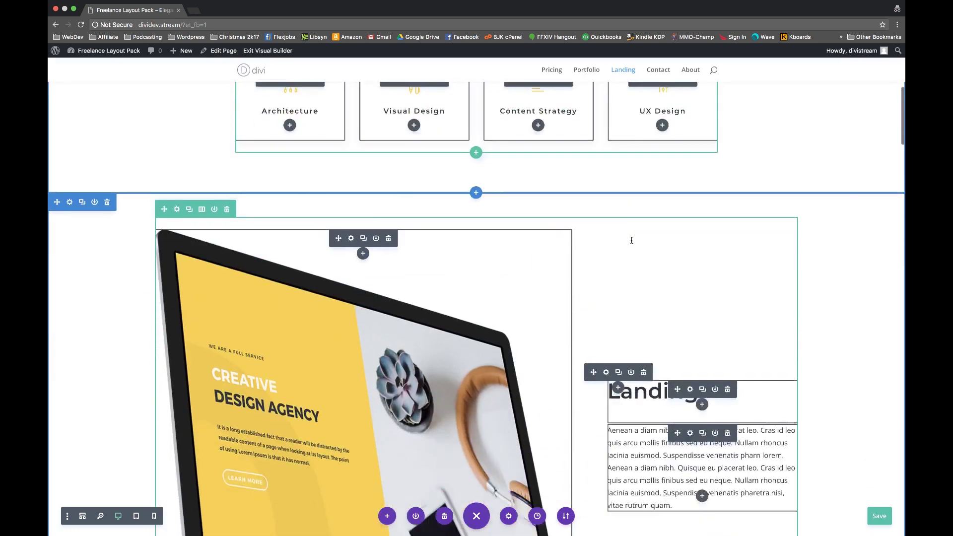
Step: Replace the Landing body text with 'I am awesome, and so are you.' in its Text Settings
{"action": "left_click", "coordinate": [652, 214]}
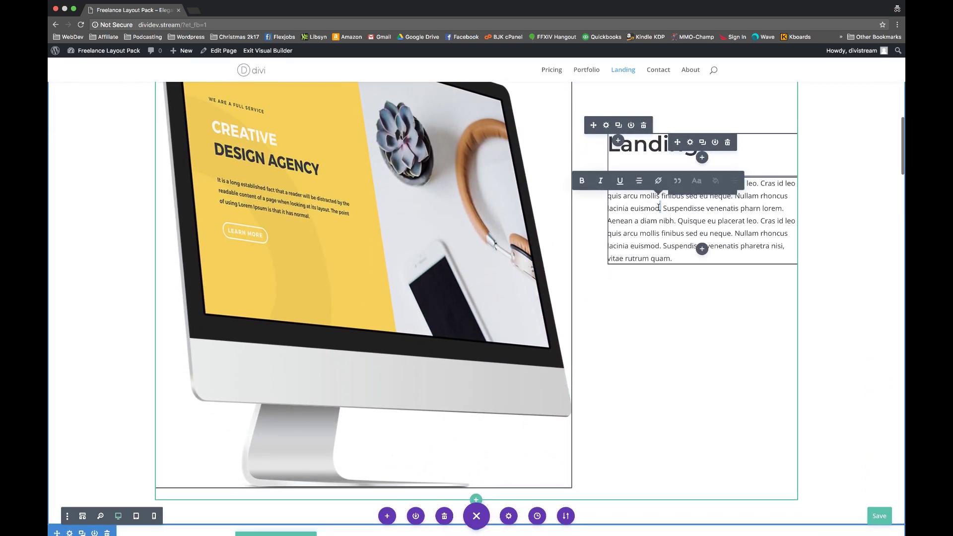
{"action": "key", "text": "super+a"}
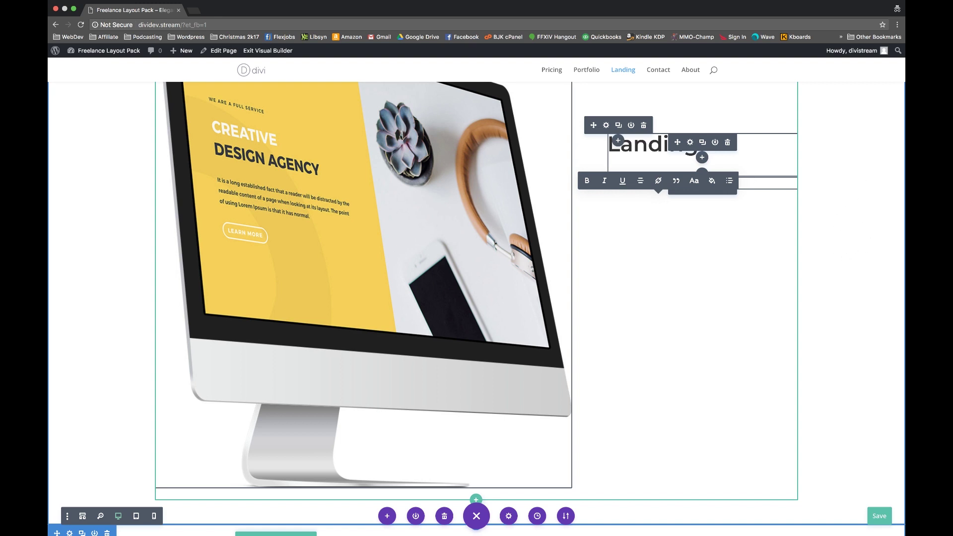
{"action": "type", "text": "wan"}
{"action": "double_click", "coordinate": [640, 184]}
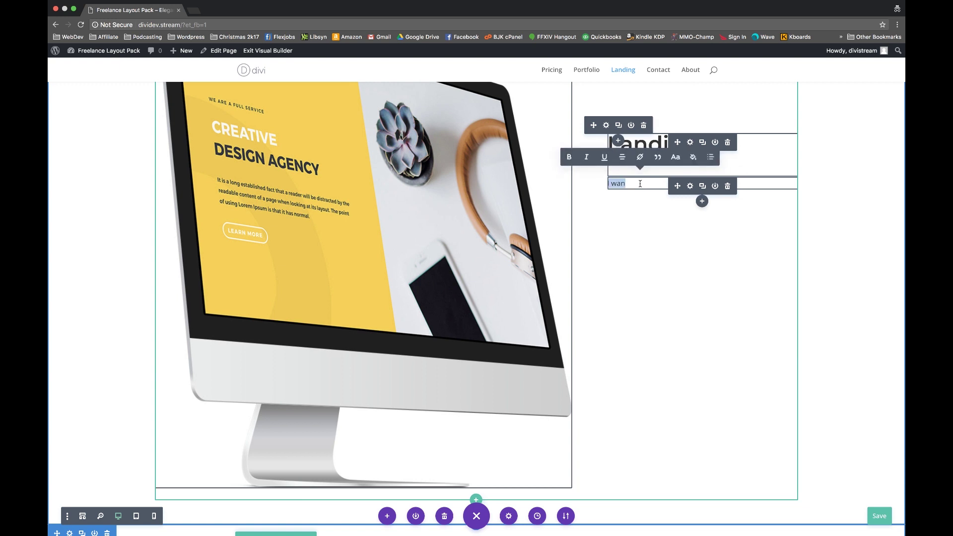
{"action": "key", "text": "BackSpace"}
{"action": "left_click", "coordinate": [691, 186]}
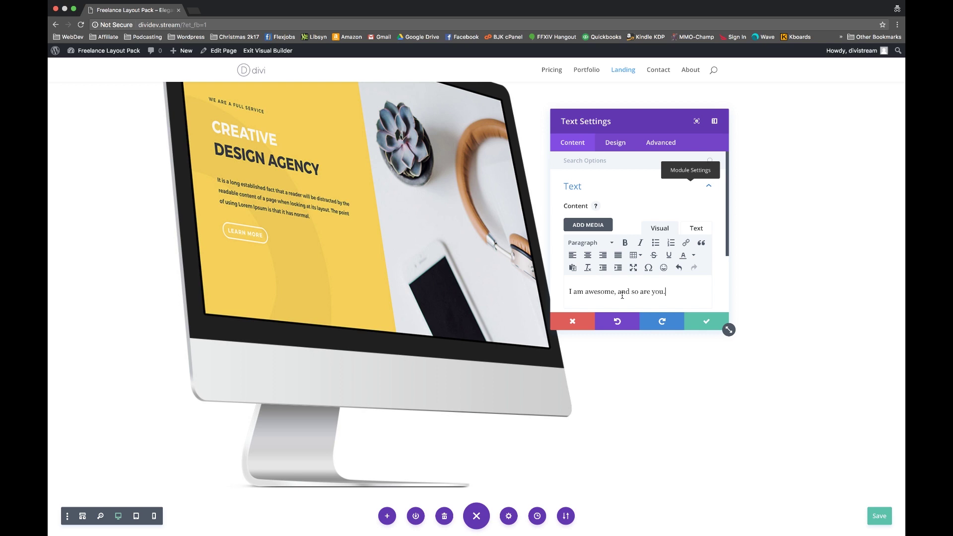
Step: Apply the new paragraph text, save the page and exit the Visual Builder
{"action": "left_click", "coordinate": [711, 320]}
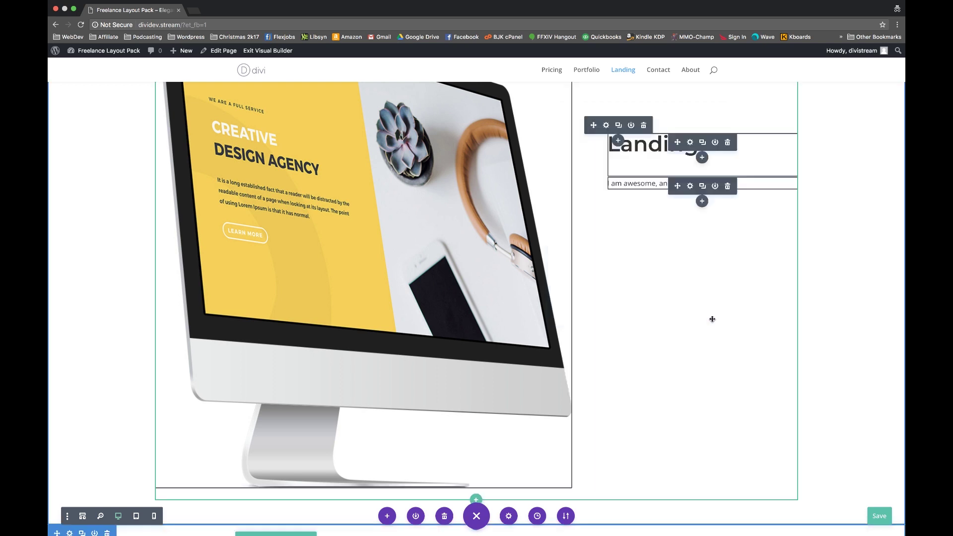
{"action": "left_click", "coordinate": [880, 516]}
{"action": "left_click", "coordinate": [285, 52]}
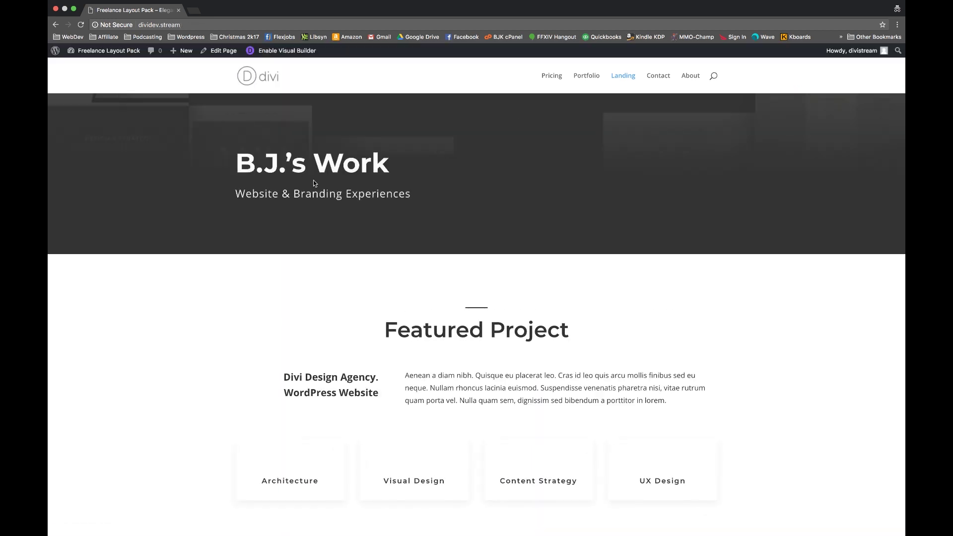
{"action": "scroll", "coordinate": [314, 182], "scroll_direction": "down", "scroll_amount": 10}
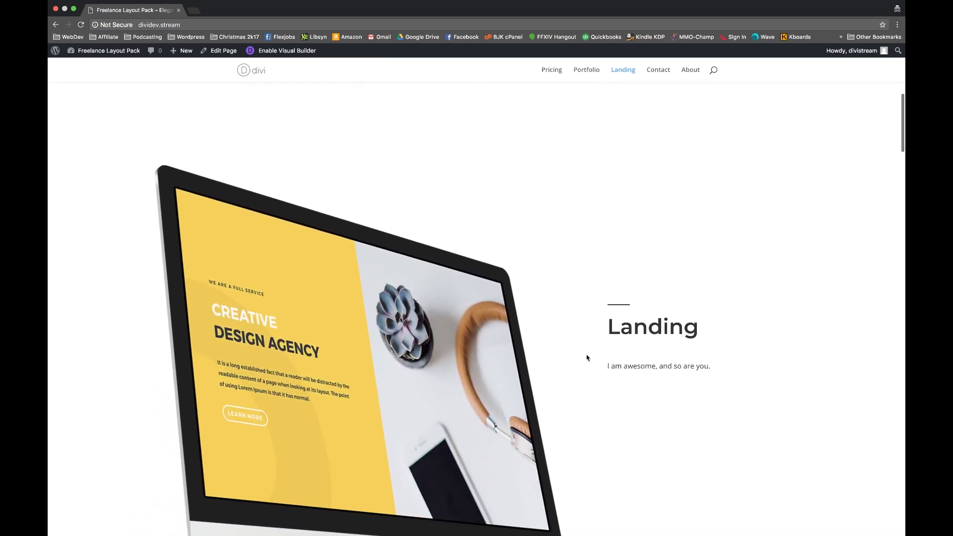
{"action": "scroll", "coordinate": [504, 273], "scroll_direction": "down", "scroll_amount": 5}
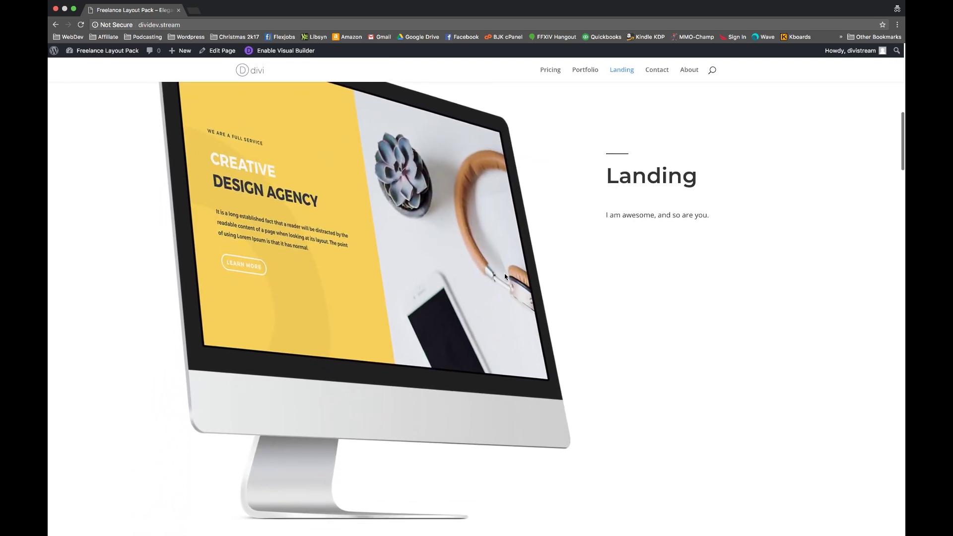
{"action": "scroll", "coordinate": [568, 330], "scroll_direction": "up", "scroll_amount": 15}
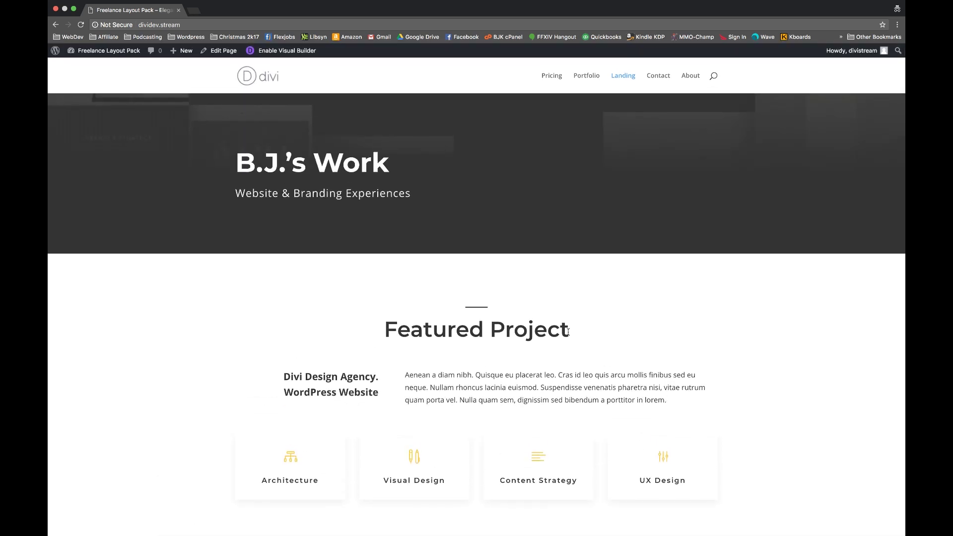
{"action": "scroll", "coordinate": [512, 278], "scroll_direction": "down", "scroll_amount": 7}
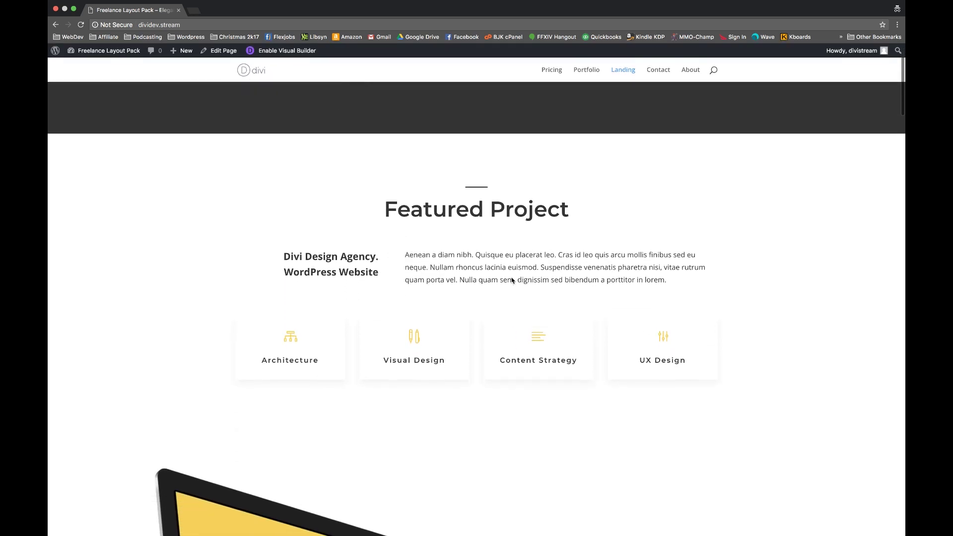
{"action": "scroll", "coordinate": [513, 279], "scroll_direction": "down", "scroll_amount": 12}
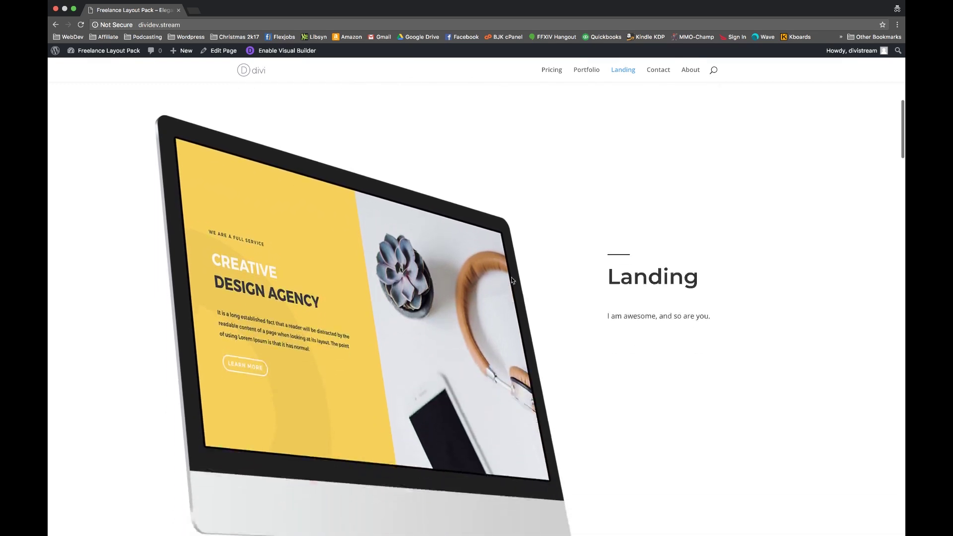
{"action": "scroll", "coordinate": [512, 280], "scroll_direction": "down", "scroll_amount": 16}
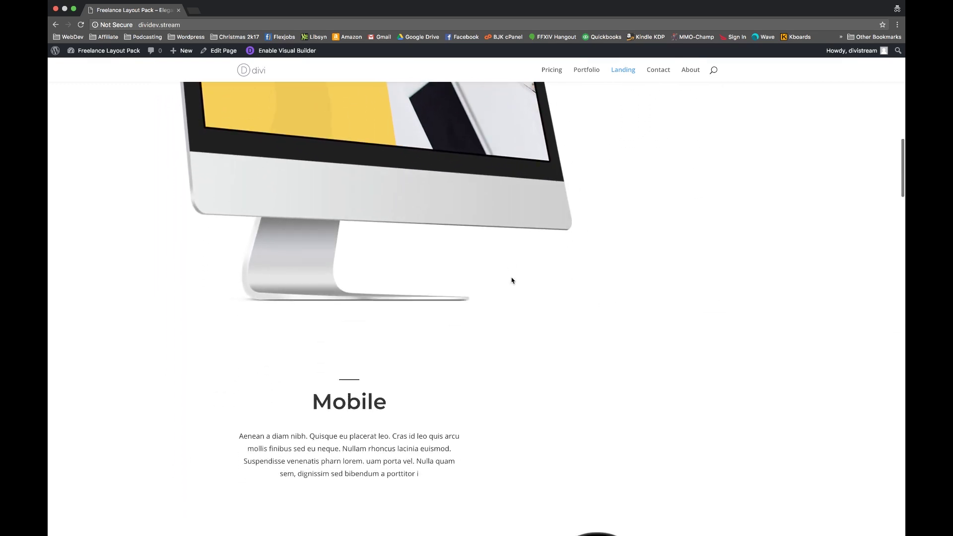
{"action": "scroll", "coordinate": [512, 280], "scroll_direction": "down", "scroll_amount": 20}
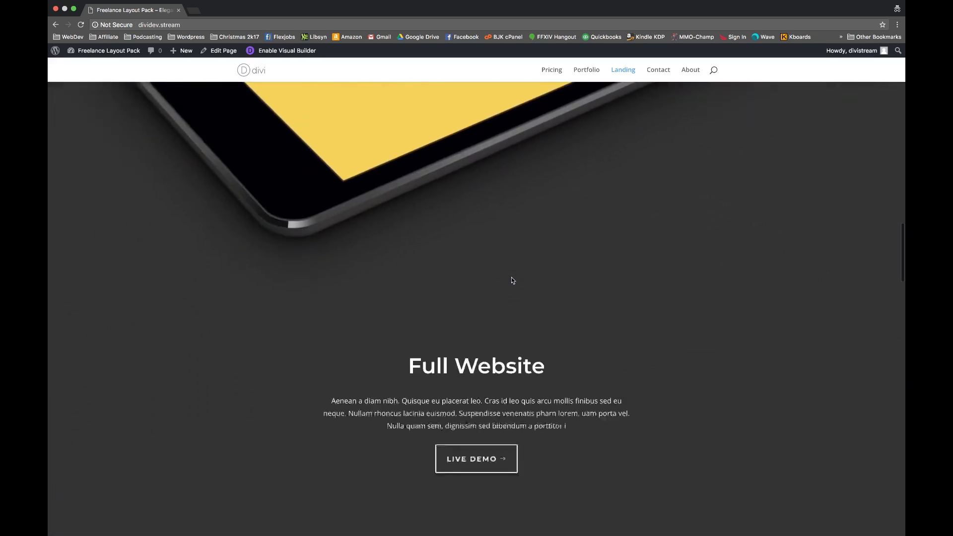
{"action": "scroll", "coordinate": [511, 277], "scroll_direction": "down", "scroll_amount": 15}
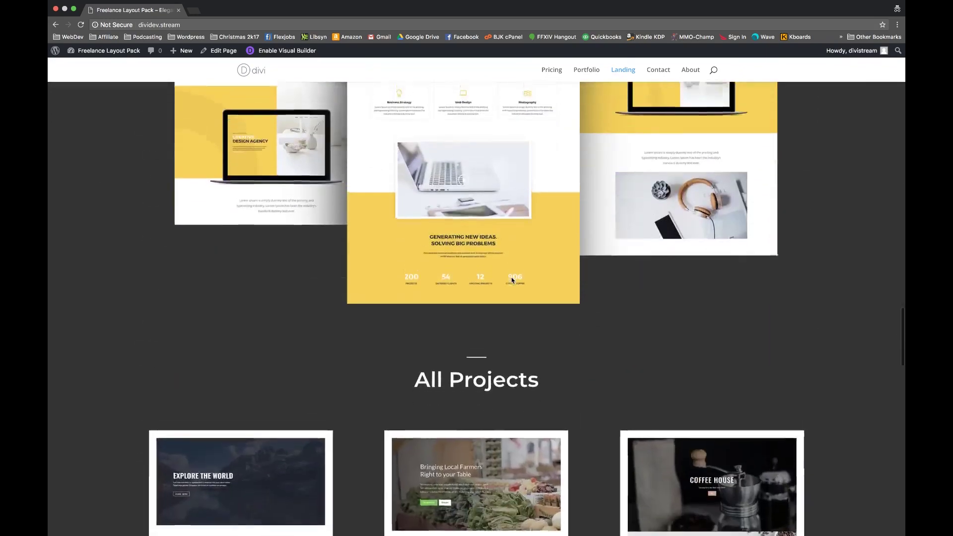
{"action": "scroll", "coordinate": [512, 276], "scroll_direction": "up", "scroll_amount": 20}
{"action": "scroll", "coordinate": [512, 273], "scroll_direction": "up", "scroll_amount": 20}
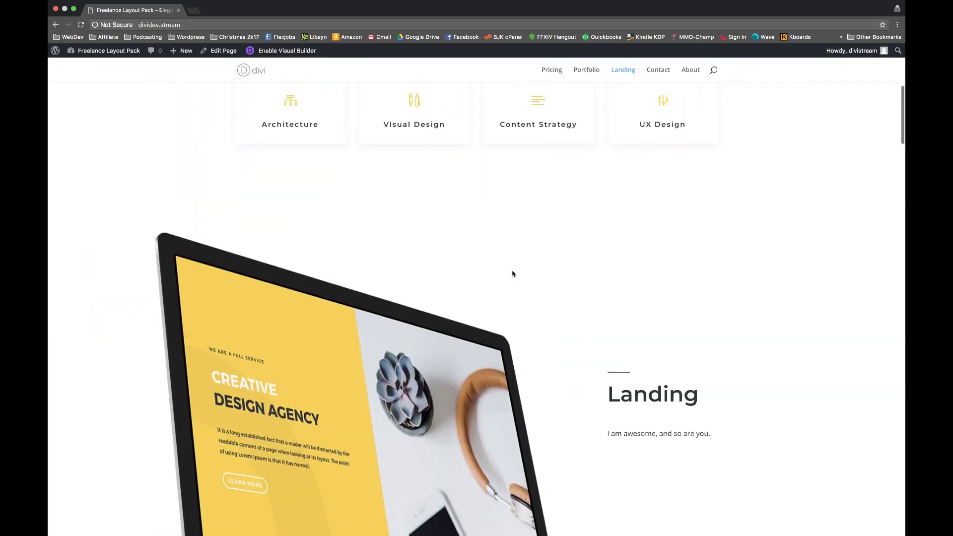
{"action": "scroll", "coordinate": [501, 228], "scroll_direction": "up", "scroll_amount": 4}
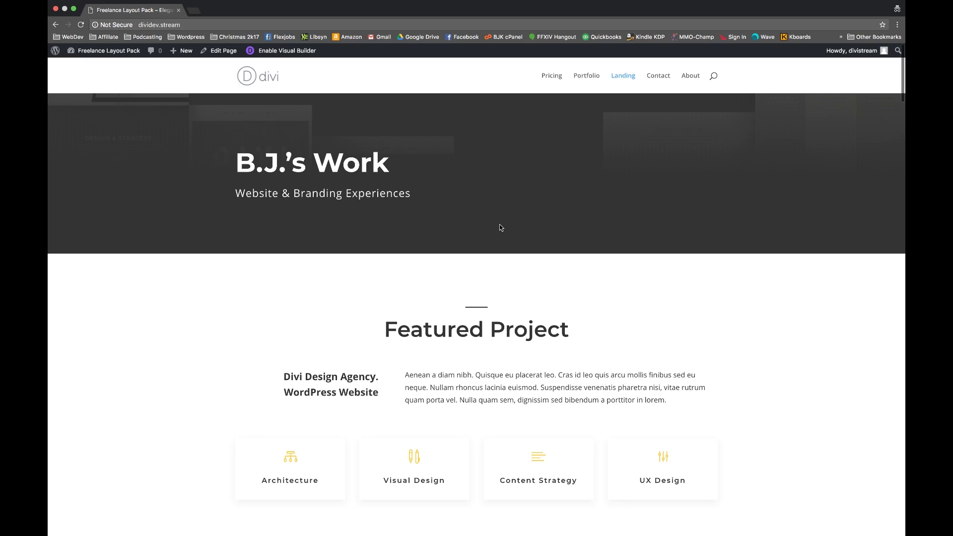